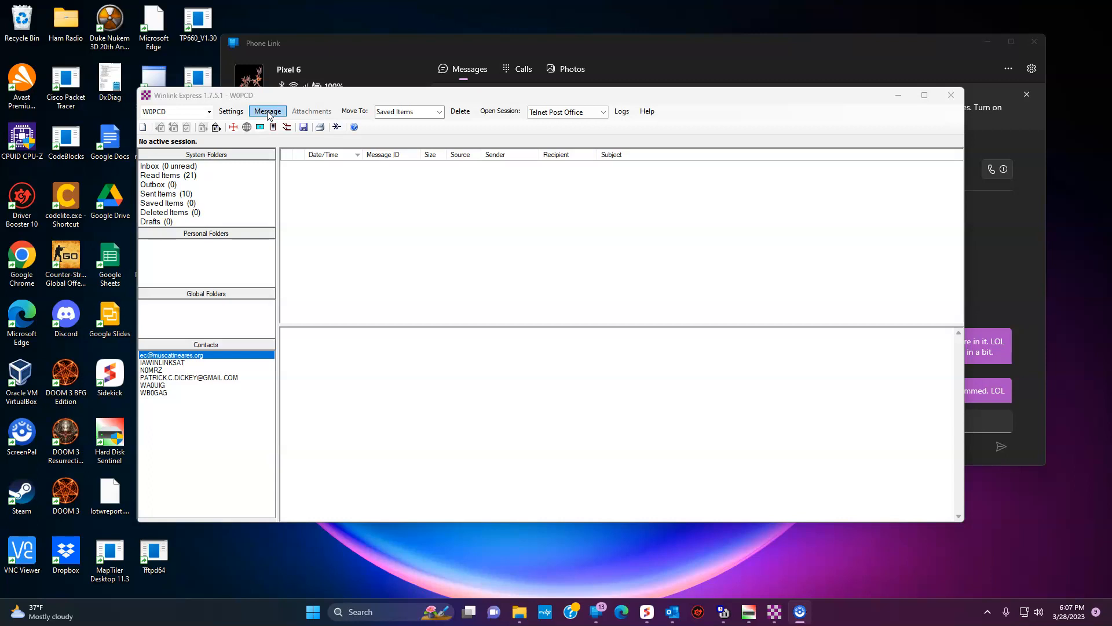
Step: Start a new message using ICS309 Communications Log.txt from Standard Templates > ICS USA Forms
{"action": "left_click", "coordinate": [267, 112]}
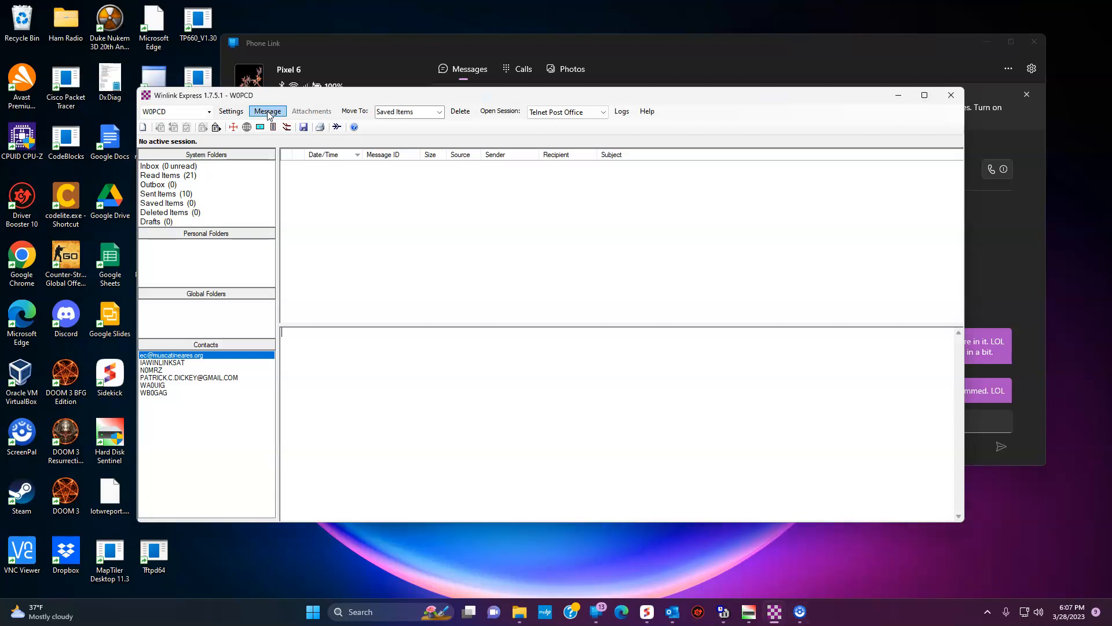
{"action": "left_click", "coordinate": [268, 112]}
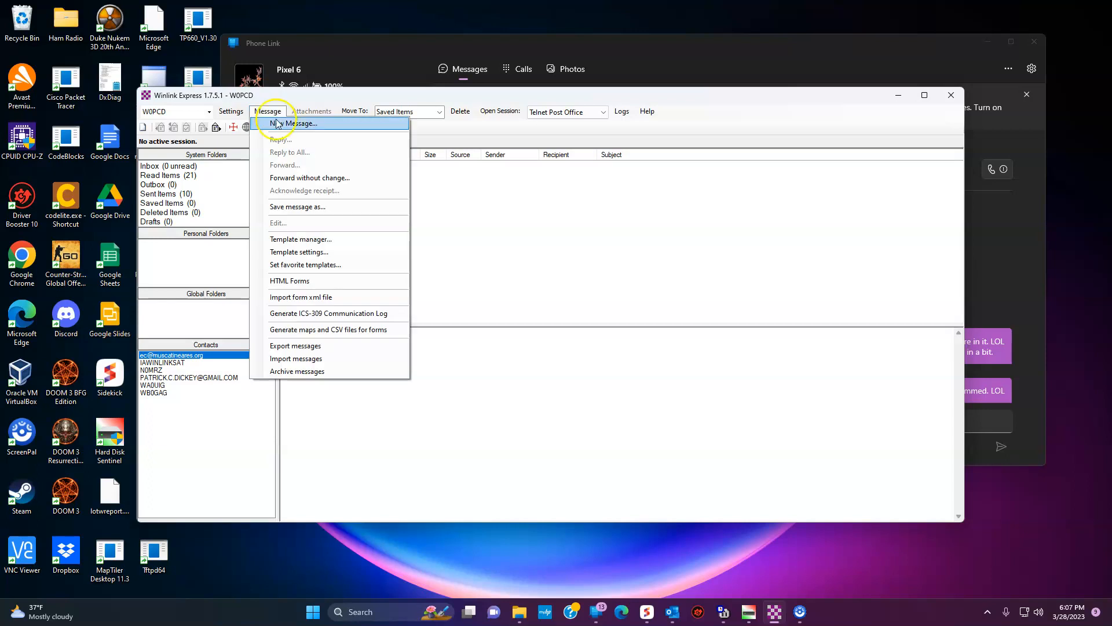
{"action": "left_click", "coordinate": [288, 124]}
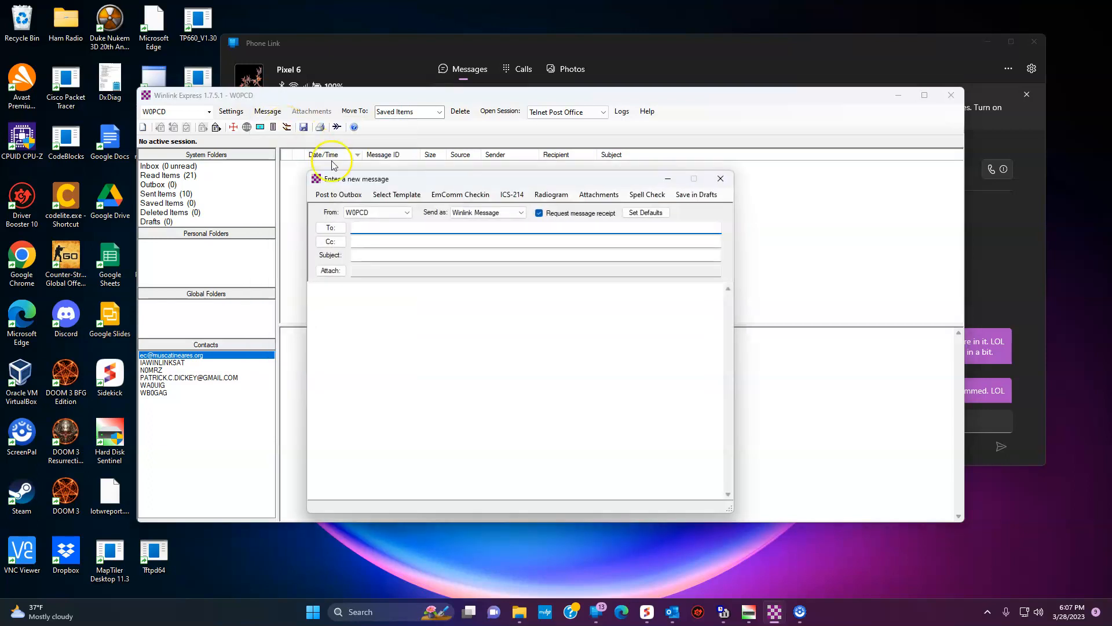
{"action": "left_click", "coordinate": [406, 197]}
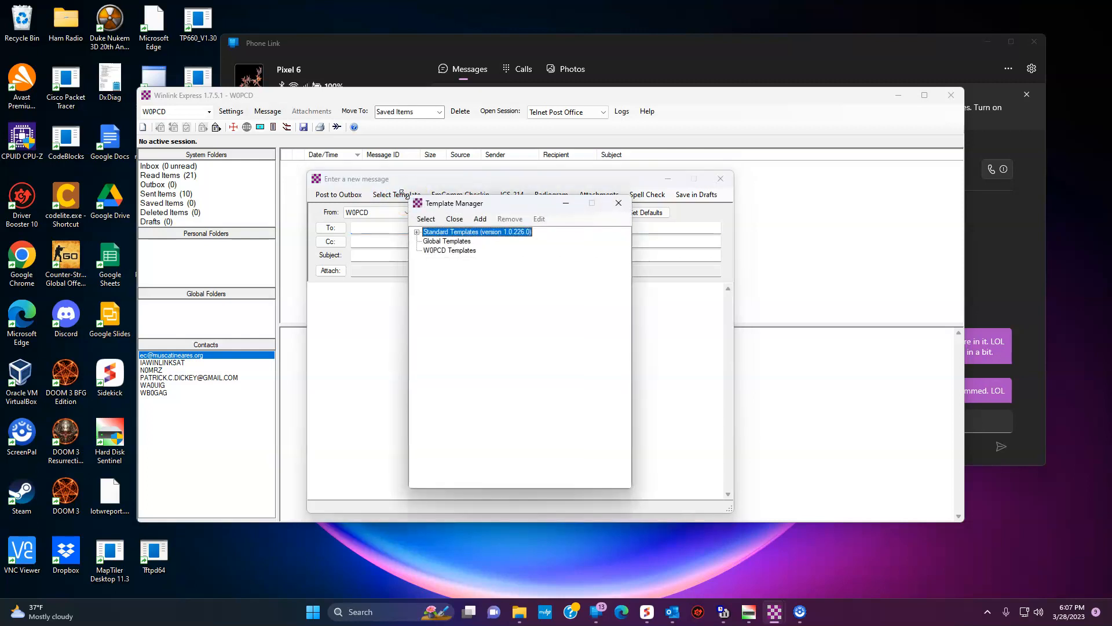
{"action": "left_click", "coordinate": [415, 233]}
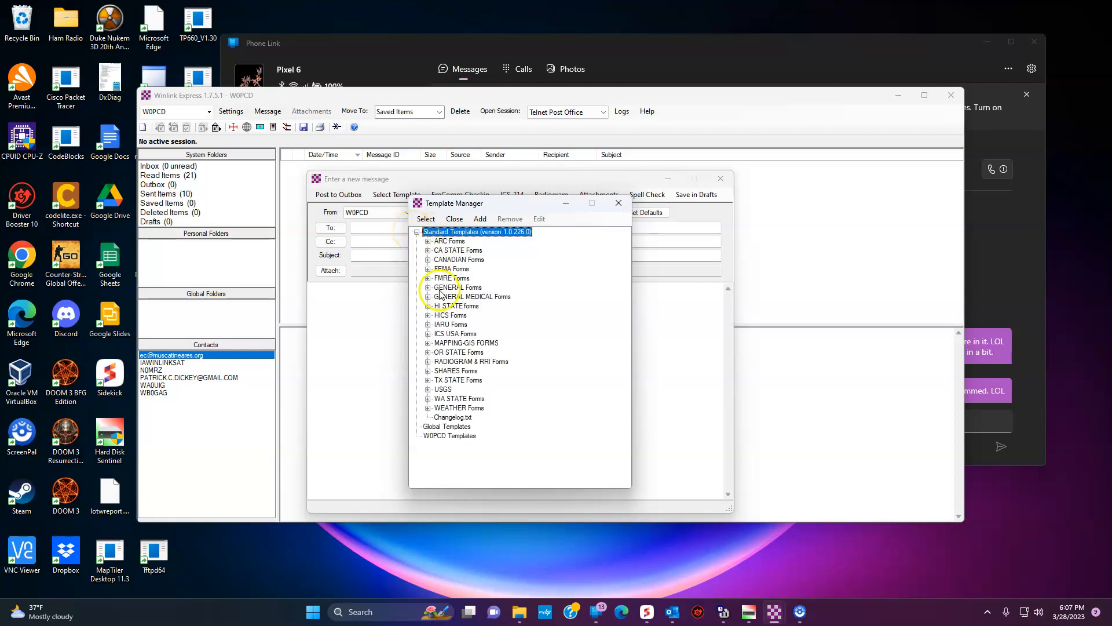
{"action": "left_click", "coordinate": [428, 333]}
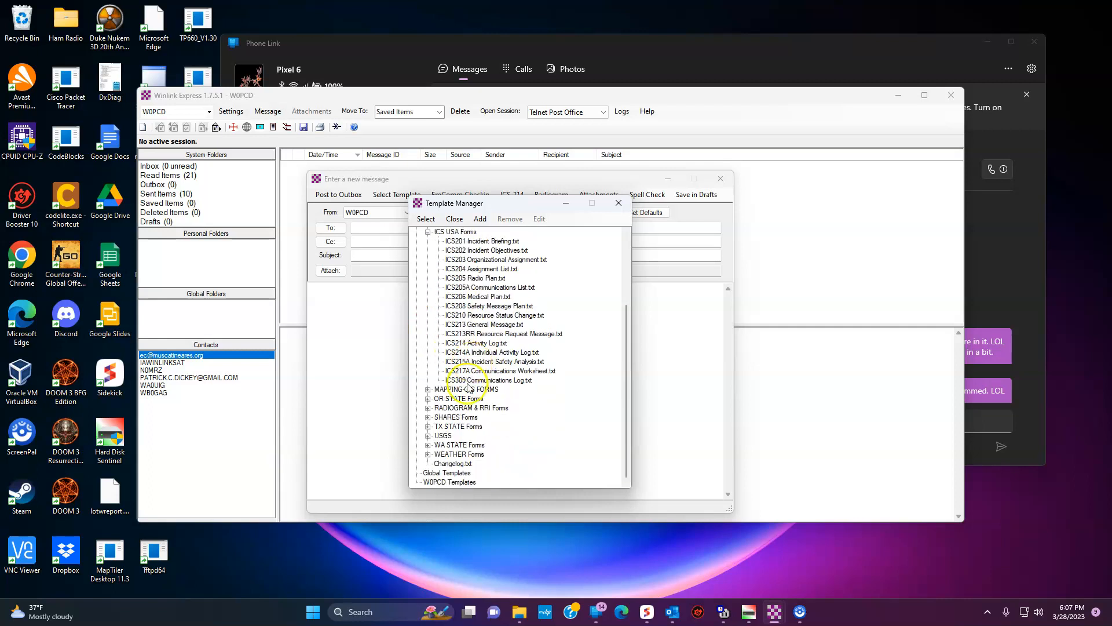
{"action": "left_click", "coordinate": [469, 382]}
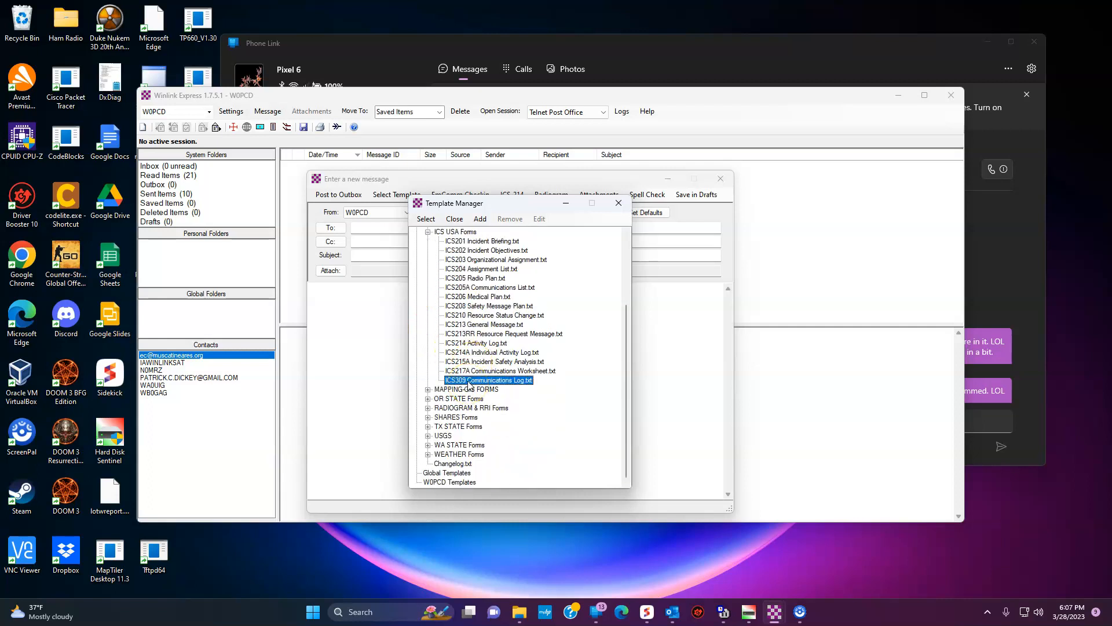
{"action": "double_click", "coordinate": [469, 381]}
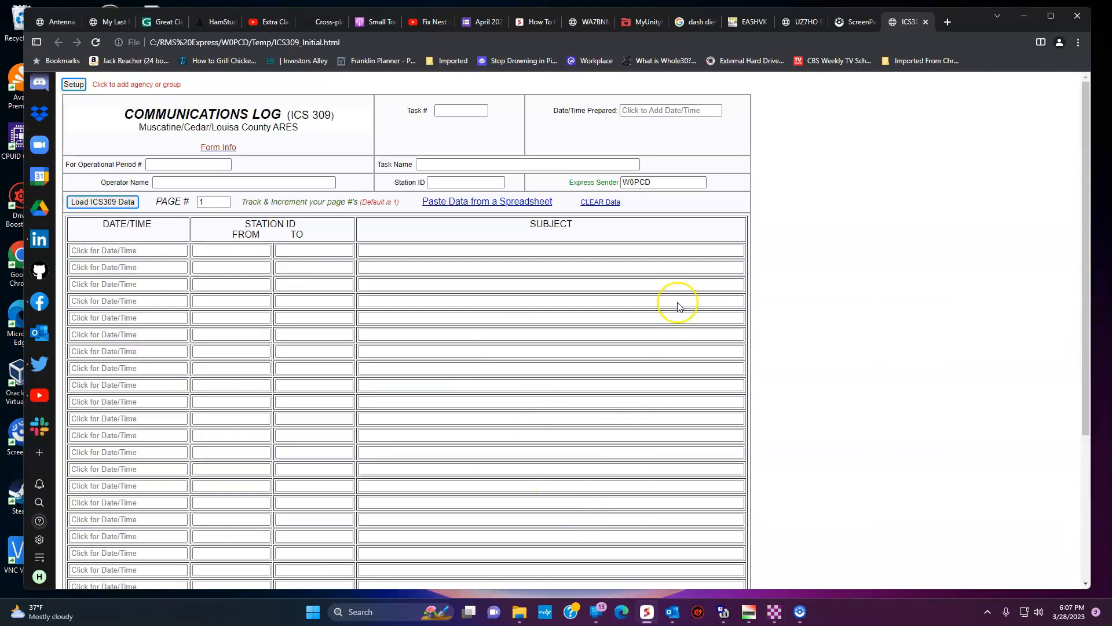
Step: Open the ICS-214 form beside the ICS309 tab and close the duplicate ICS 214 tab
{"action": "left_click", "coordinate": [1024, 16]}
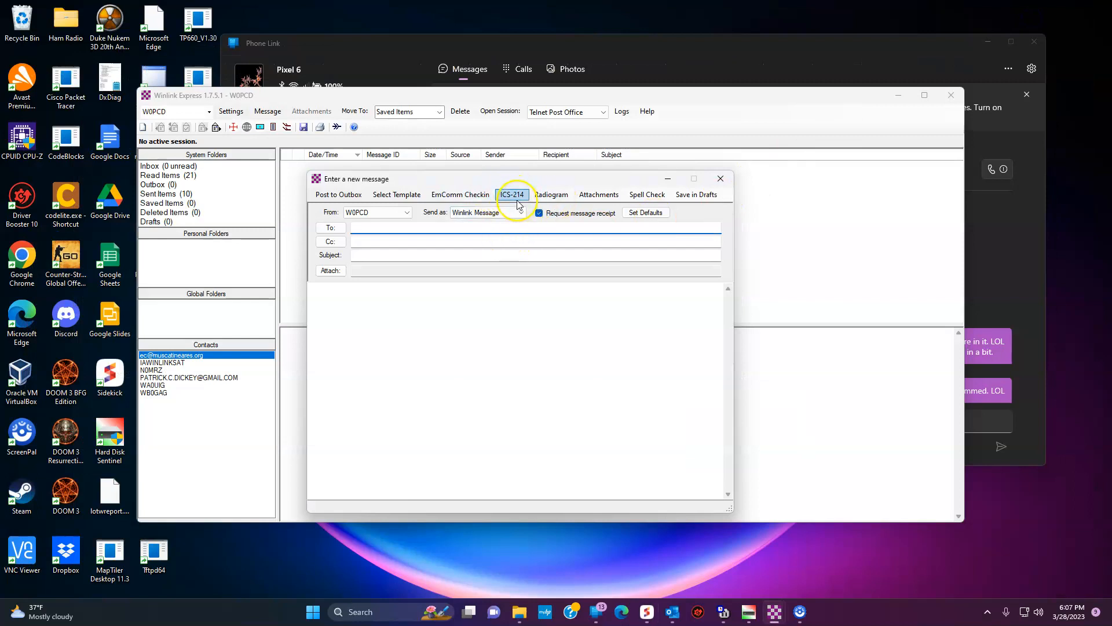
{"action": "left_click", "coordinate": [515, 197]}
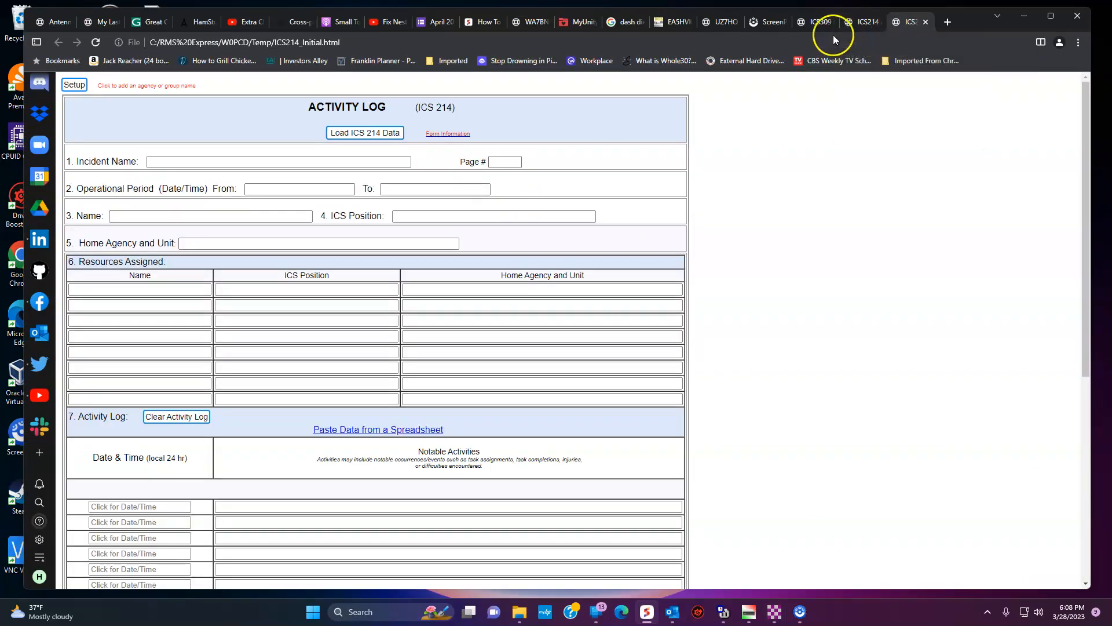
{"action": "left_click", "coordinate": [822, 23]}
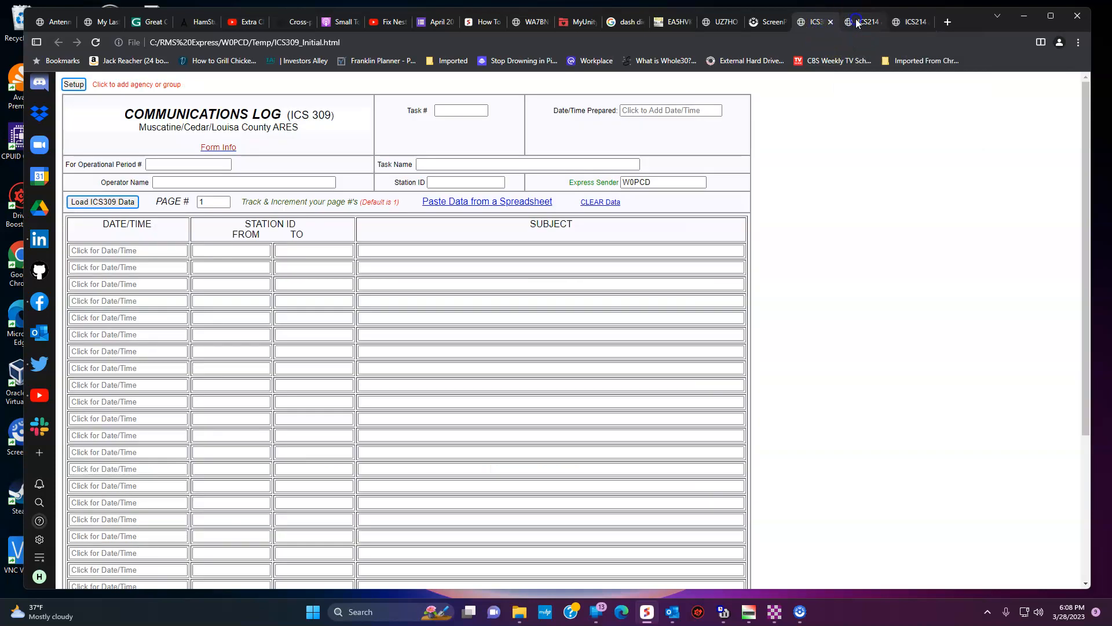
{"action": "left_click", "coordinate": [862, 22]}
{"action": "left_click", "coordinate": [919, 24]}
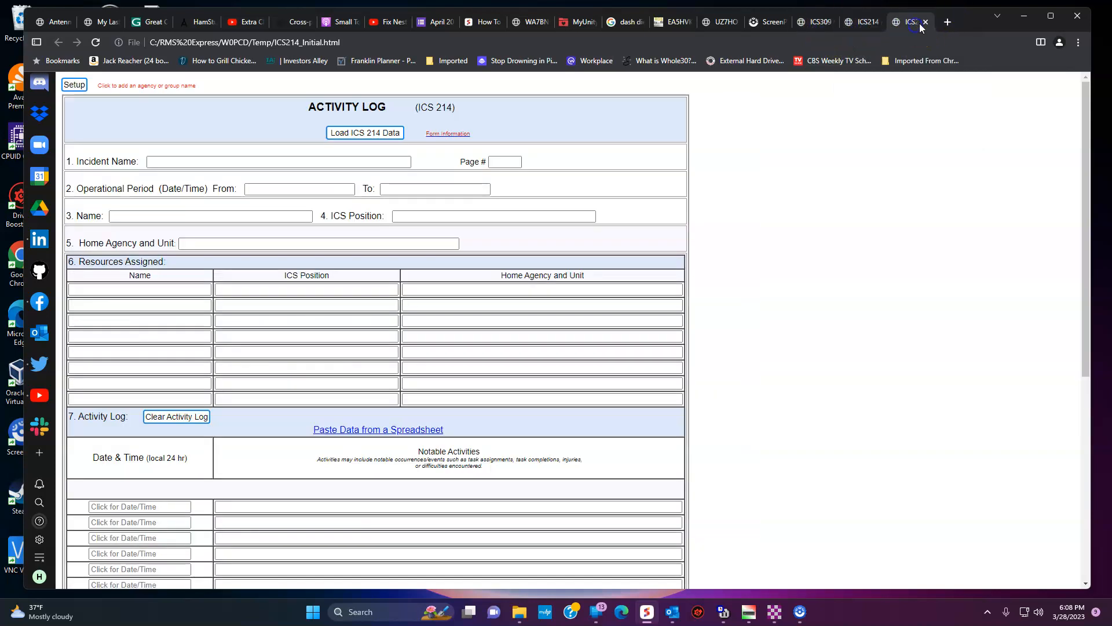
{"action": "left_click", "coordinate": [925, 22]}
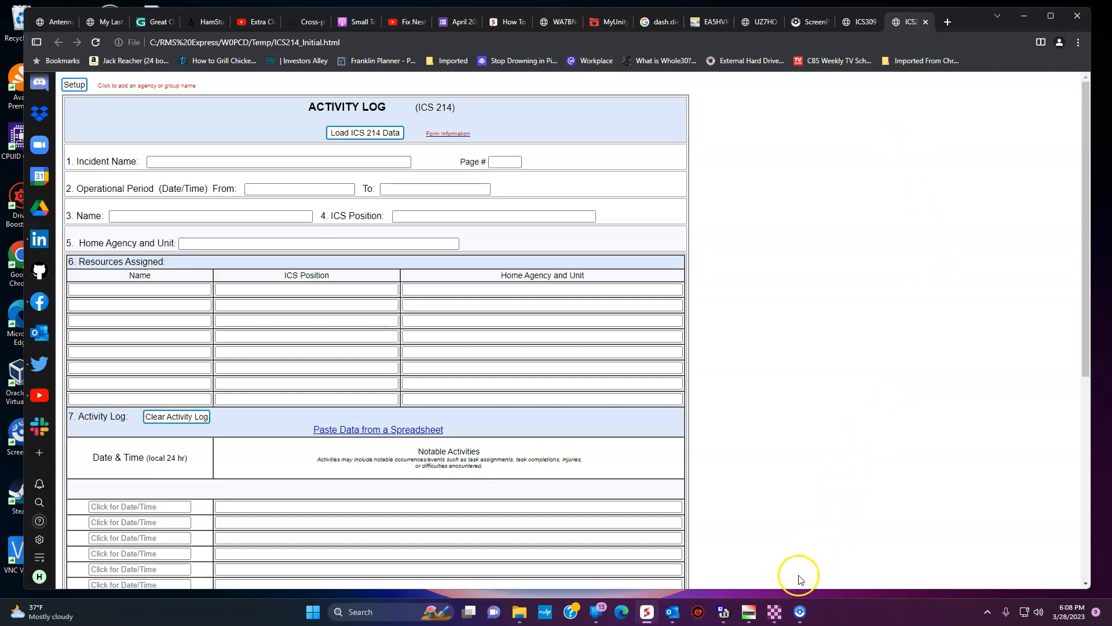
Step: Bring the existing new-message window forward and move it to the right side of the screen
{"action": "mouse_move", "coordinate": [776, 610]}
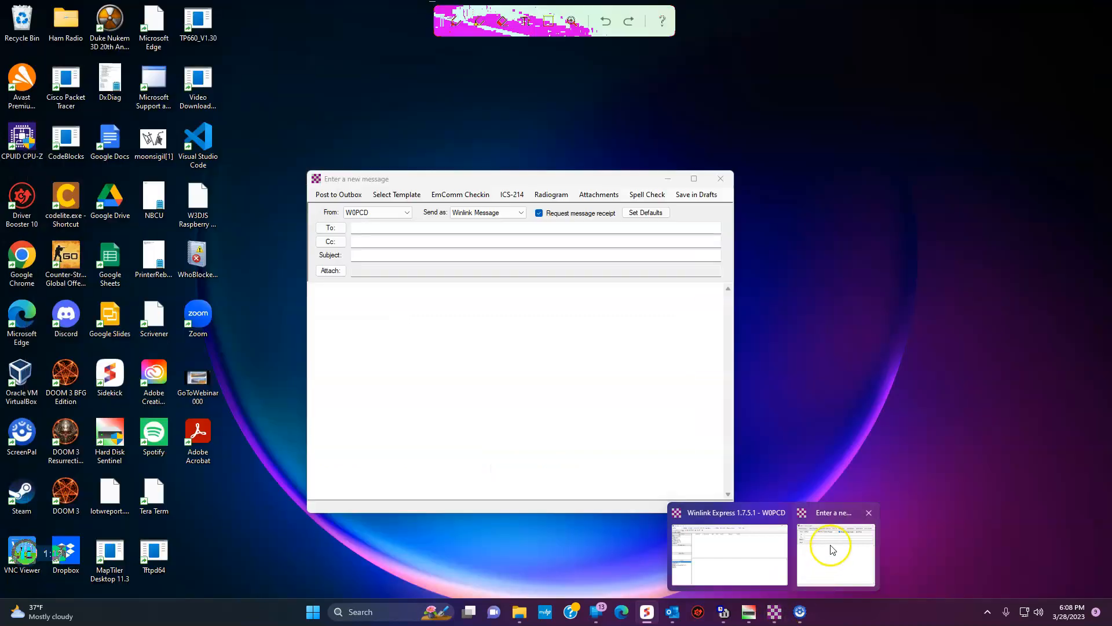
{"action": "left_click", "coordinate": [832, 549]}
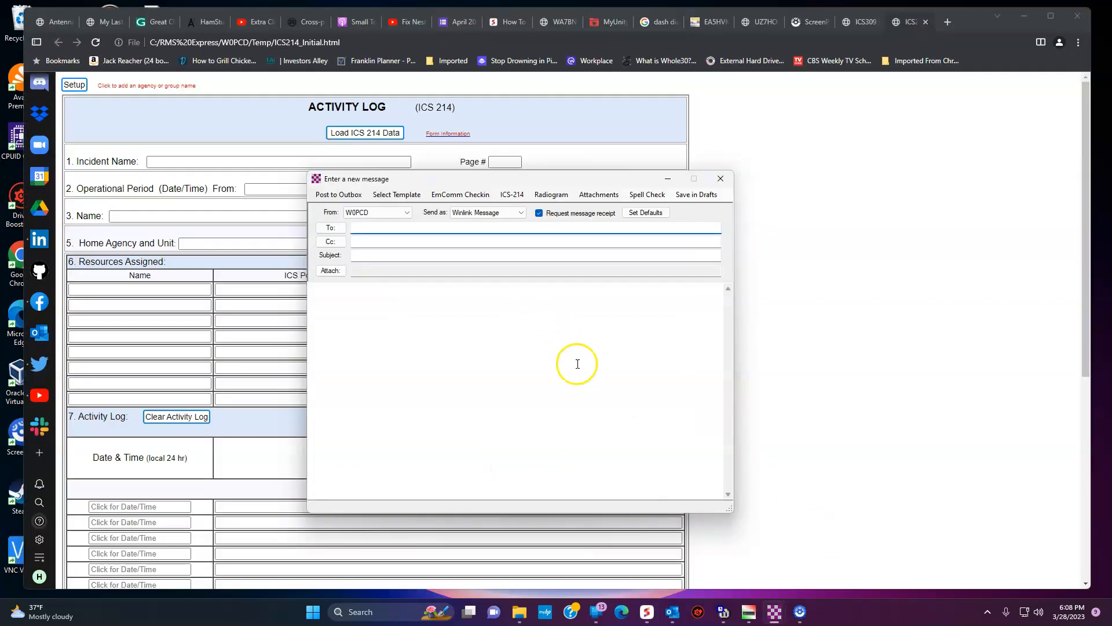
{"action": "mouse_move", "coordinate": [777, 609]}
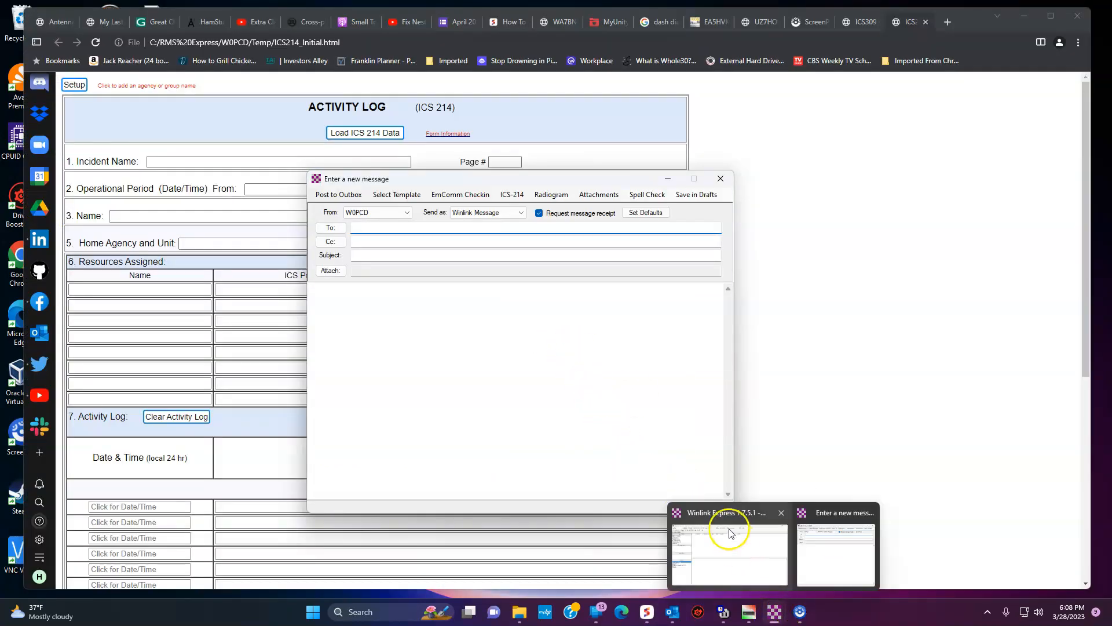
{"action": "mouse_move", "coordinate": [732, 539]}
{"action": "left_click", "coordinate": [738, 565]}
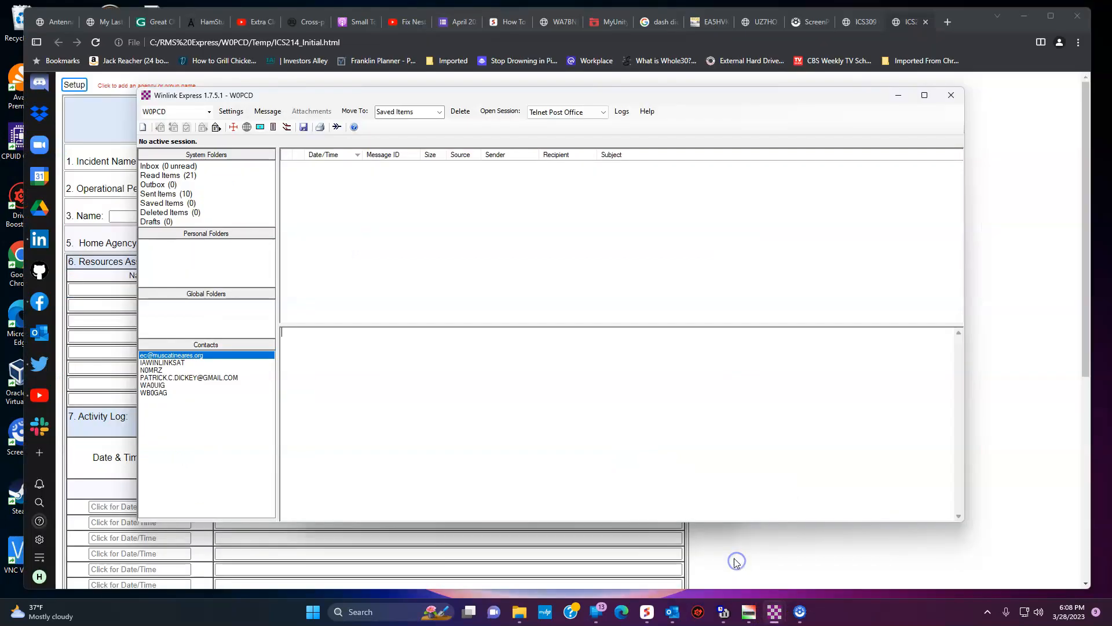
{"action": "mouse_move", "coordinate": [781, 612]}
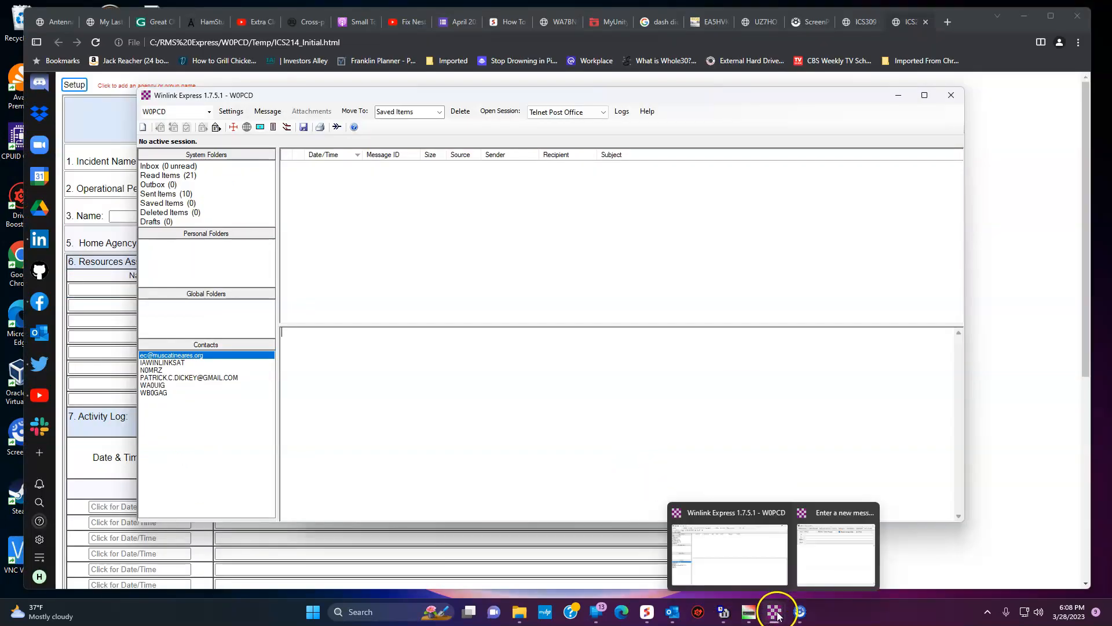
{"action": "left_click", "coordinate": [820, 559]}
{"action": "left_click_drag", "start_coordinate": [561, 181], "coordinate": [890, 202]}
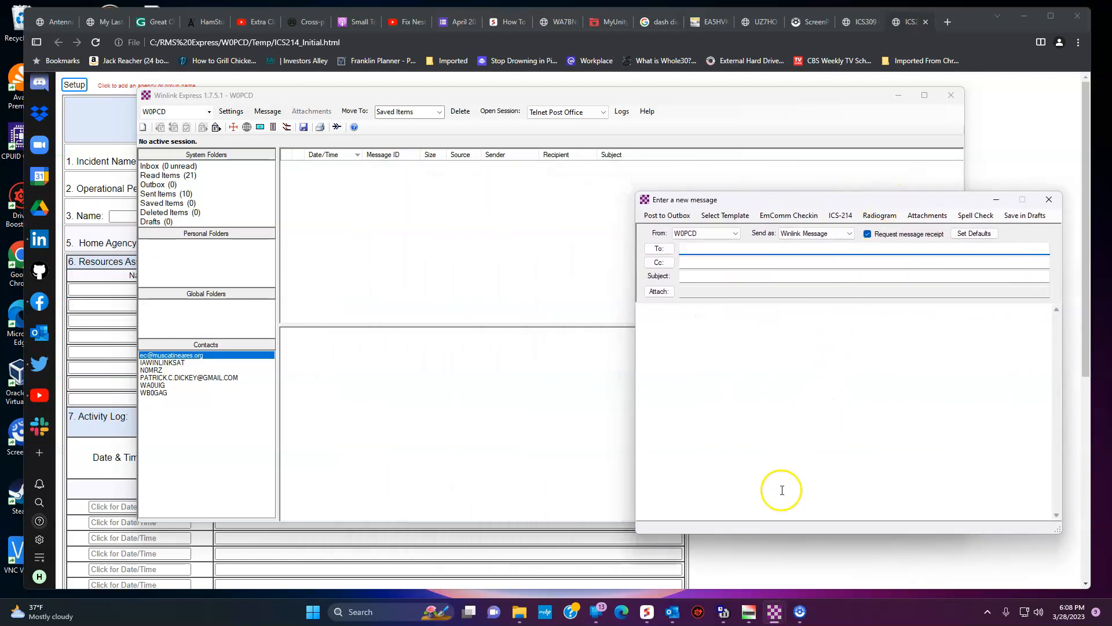
Step: From the main Winlink window, start another blank new message
{"action": "mouse_move", "coordinate": [777, 614]}
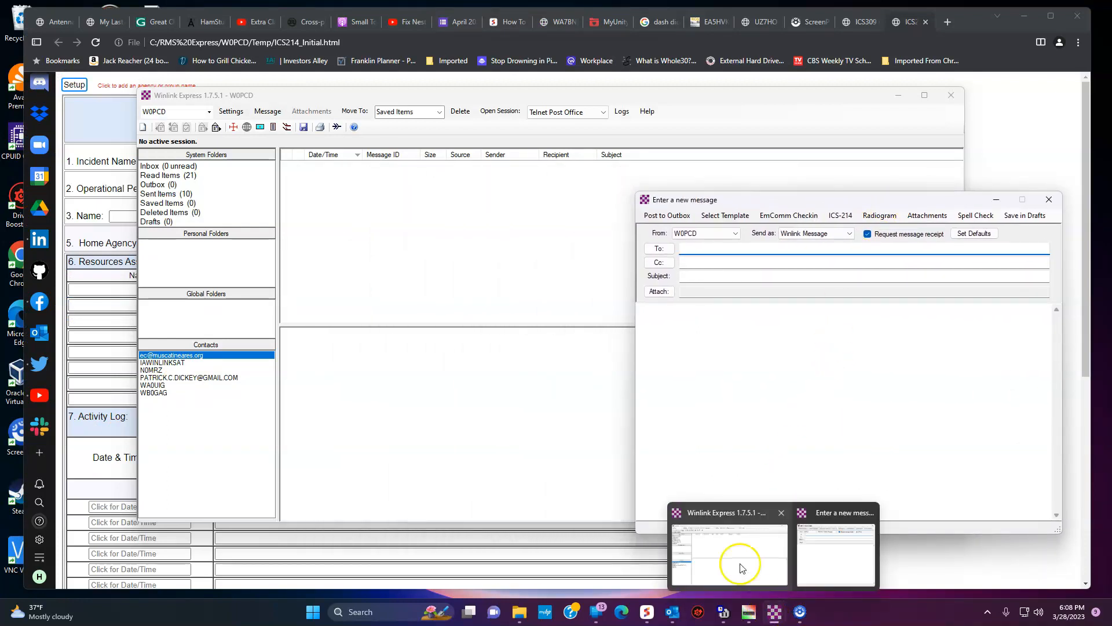
{"action": "left_click", "coordinate": [735, 562]}
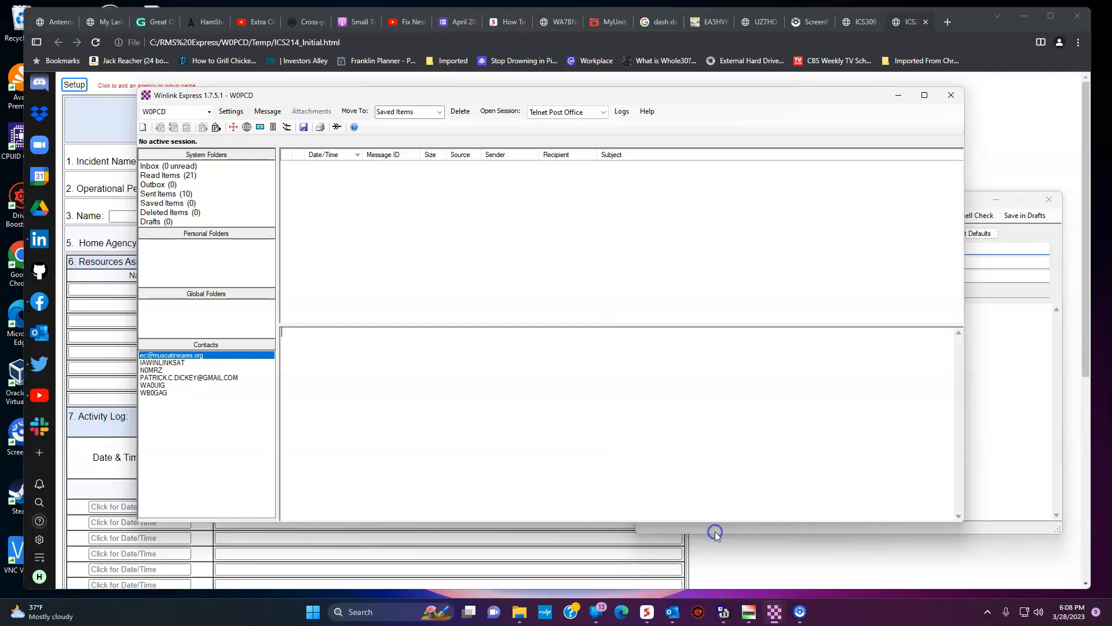
{"action": "left_click", "coordinate": [268, 111]}
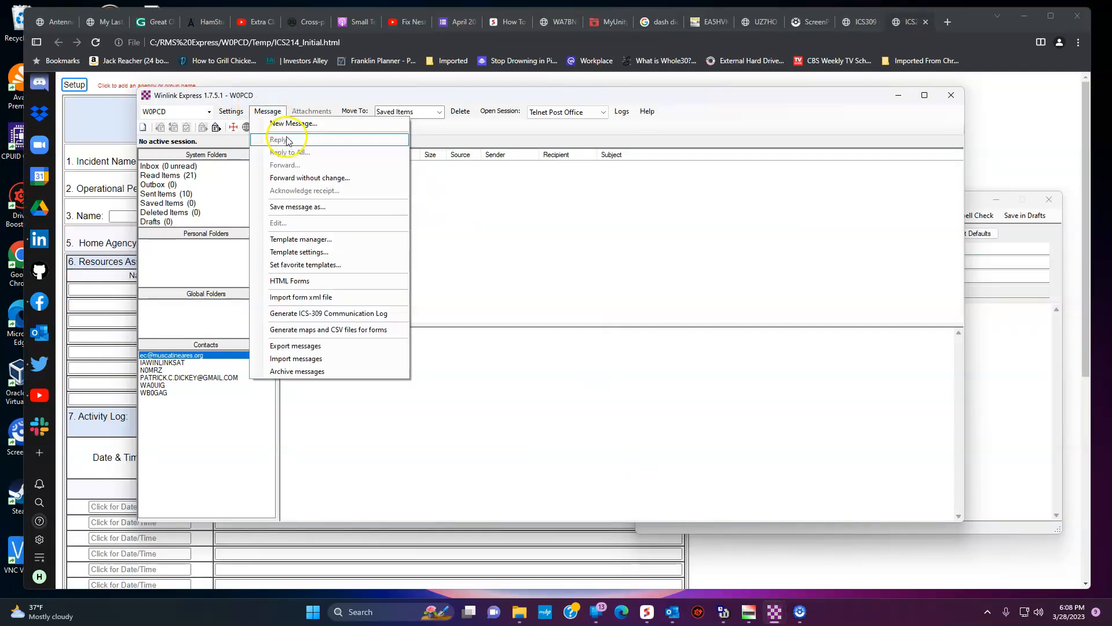
{"action": "left_click", "coordinate": [284, 124]}
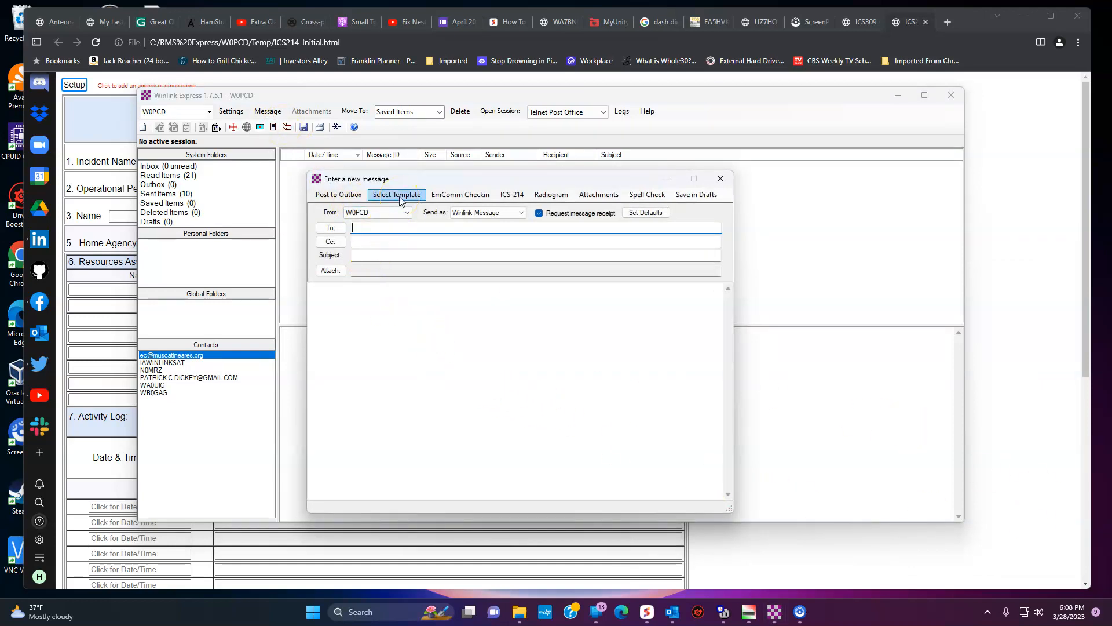
Step: Open the Radiogram form for this message and choose TEST W as its precedence
{"action": "left_click", "coordinate": [526, 198]}
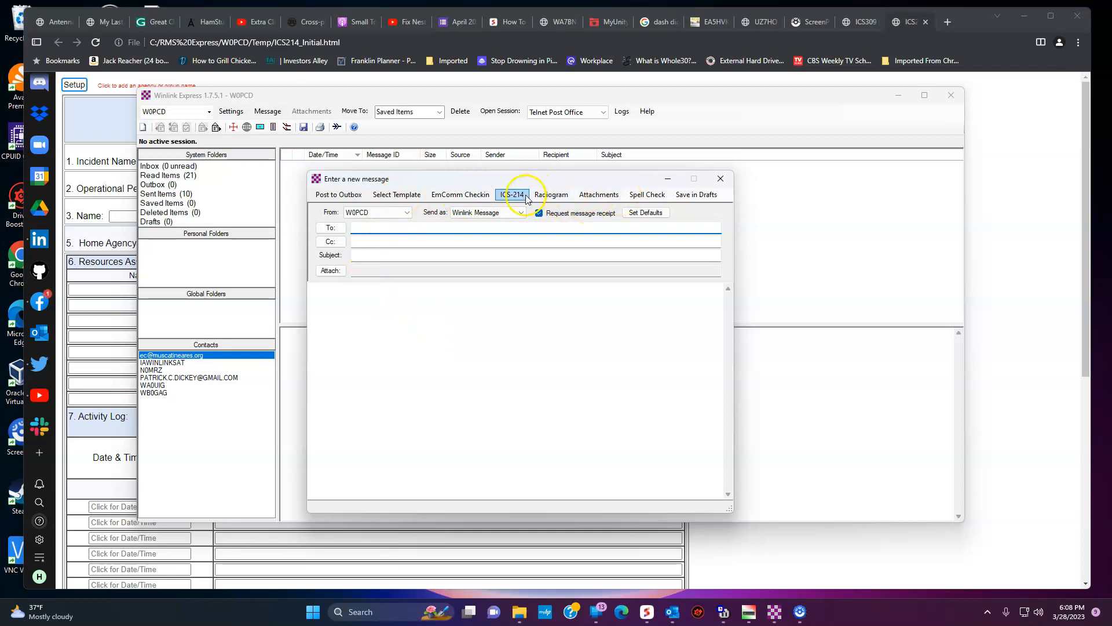
{"action": "left_click", "coordinate": [551, 197]}
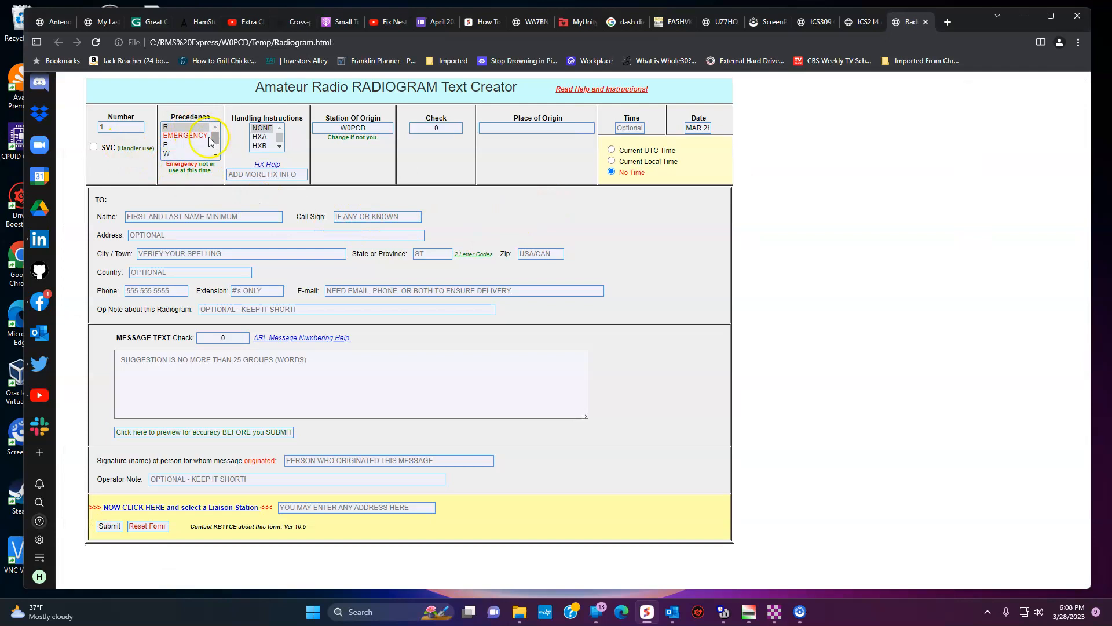
{"action": "scroll", "coordinate": [191, 149], "scroll_direction": "down", "scroll_amount": 1}
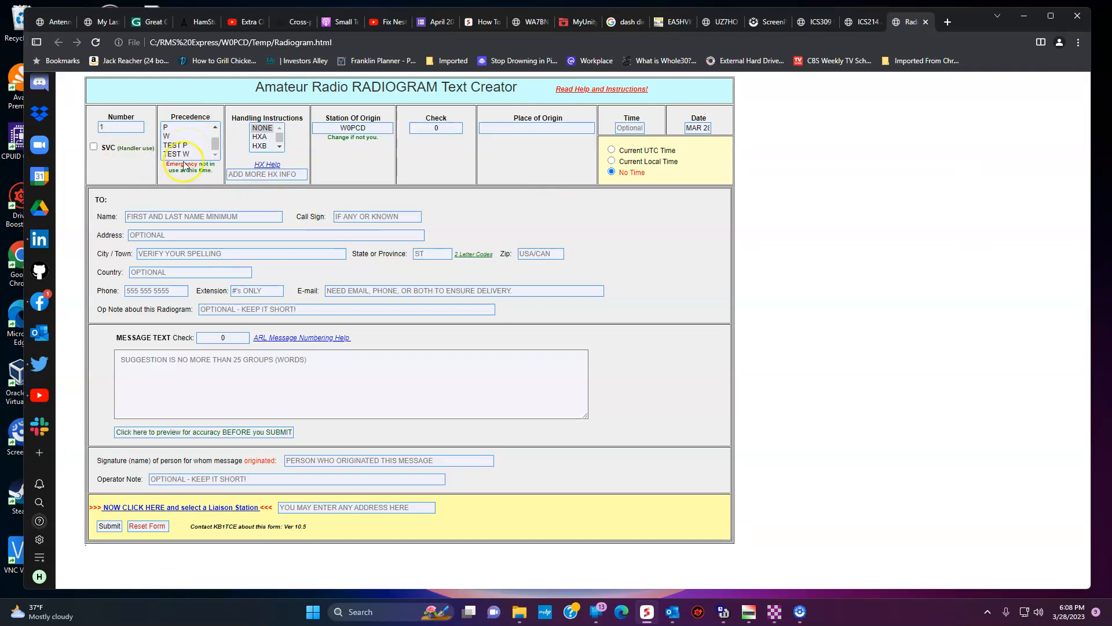
{"action": "left_click", "coordinate": [175, 154]}
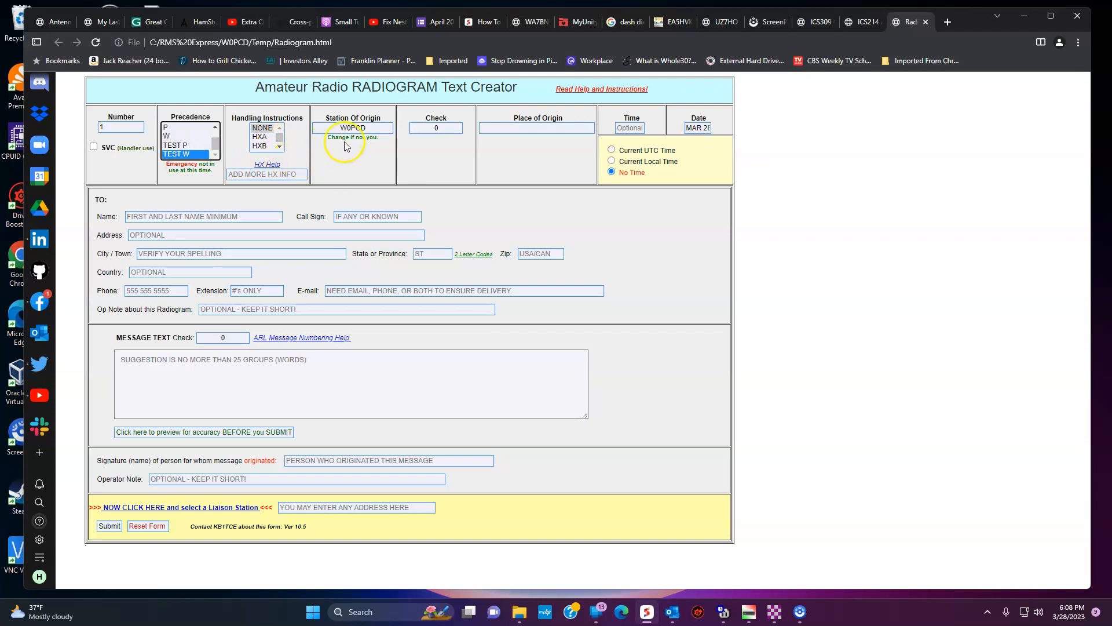
Step: Enter Muscatine as the place of origin and stamp the current local time, 1809L
{"action": "left_click", "coordinate": [544, 128]}
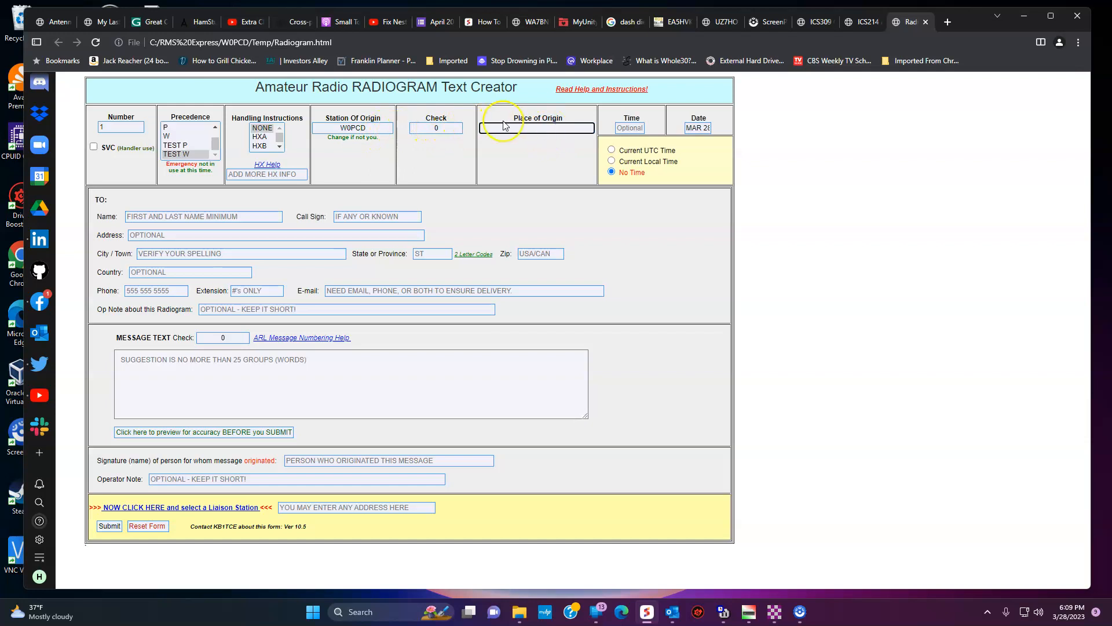
{"action": "type", "text": "Muscatine IA"}
{"action": "left_click", "coordinate": [637, 129]}
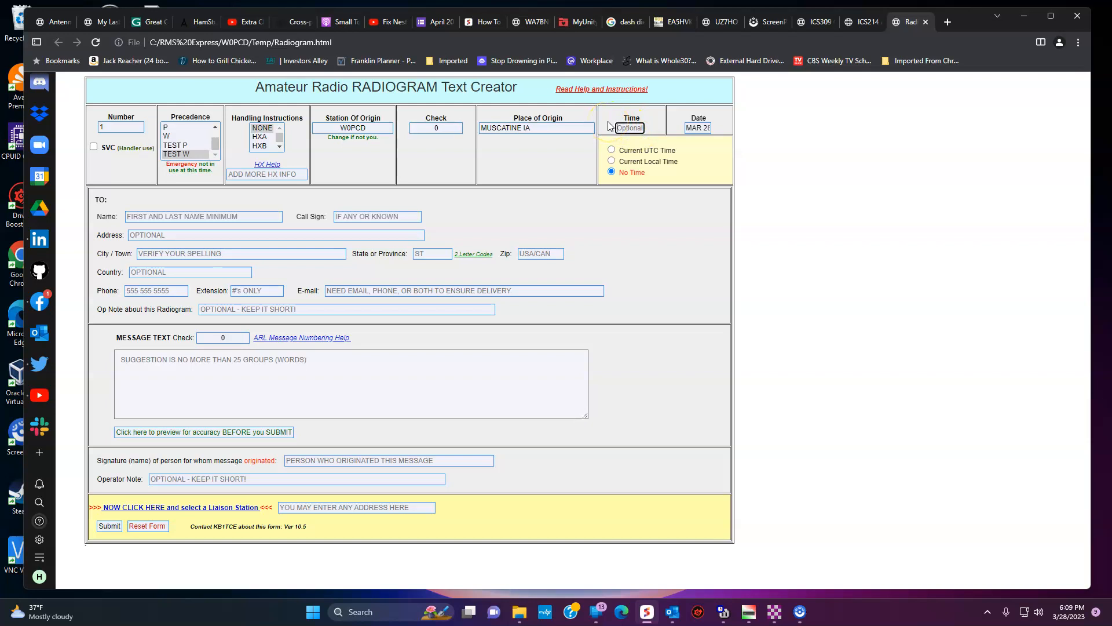
{"action": "left_click", "coordinate": [611, 161]}
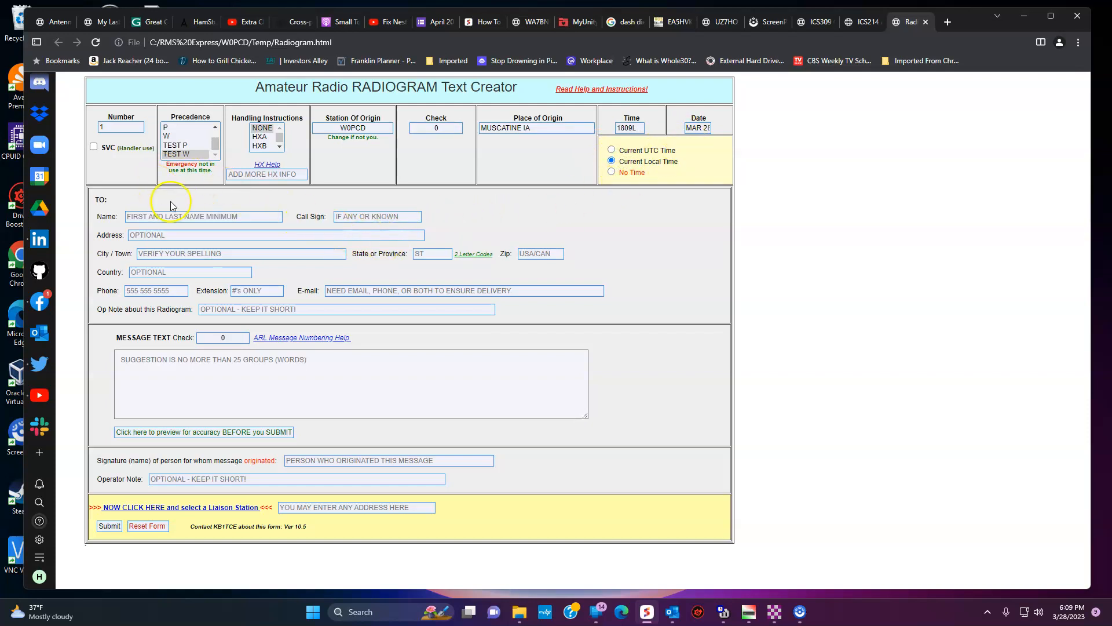
Step: Enter the recipient's name, call sign, street address, city, state, zip code and country
{"action": "left_click", "coordinate": [182, 220]}
{"action": "type", "text": "SCOTT R"}
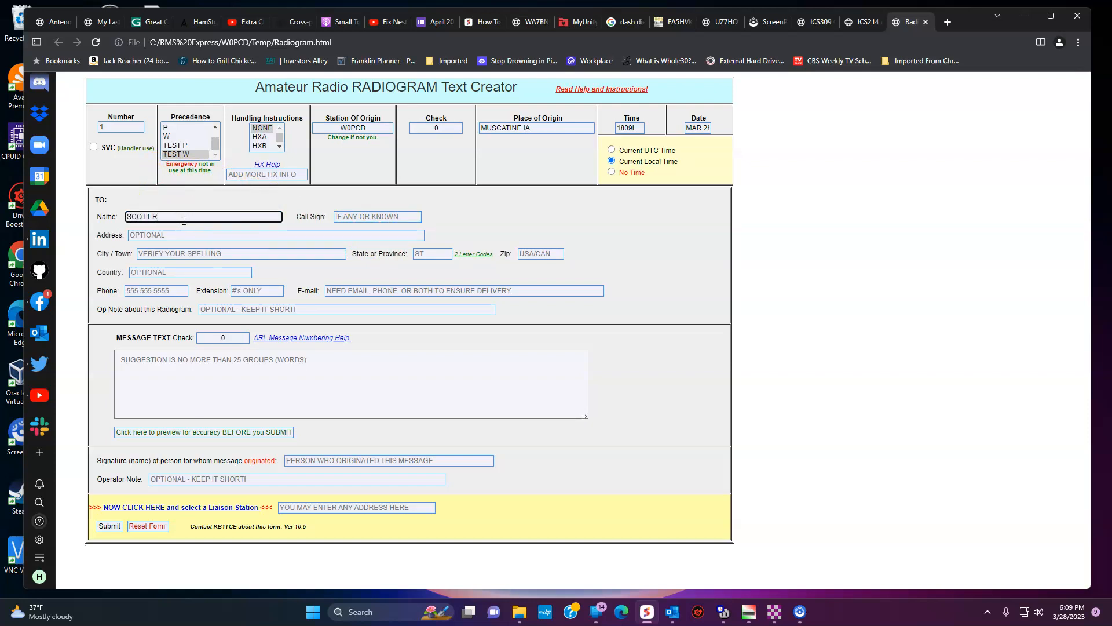
{"action": "key", "text": "Tab"}
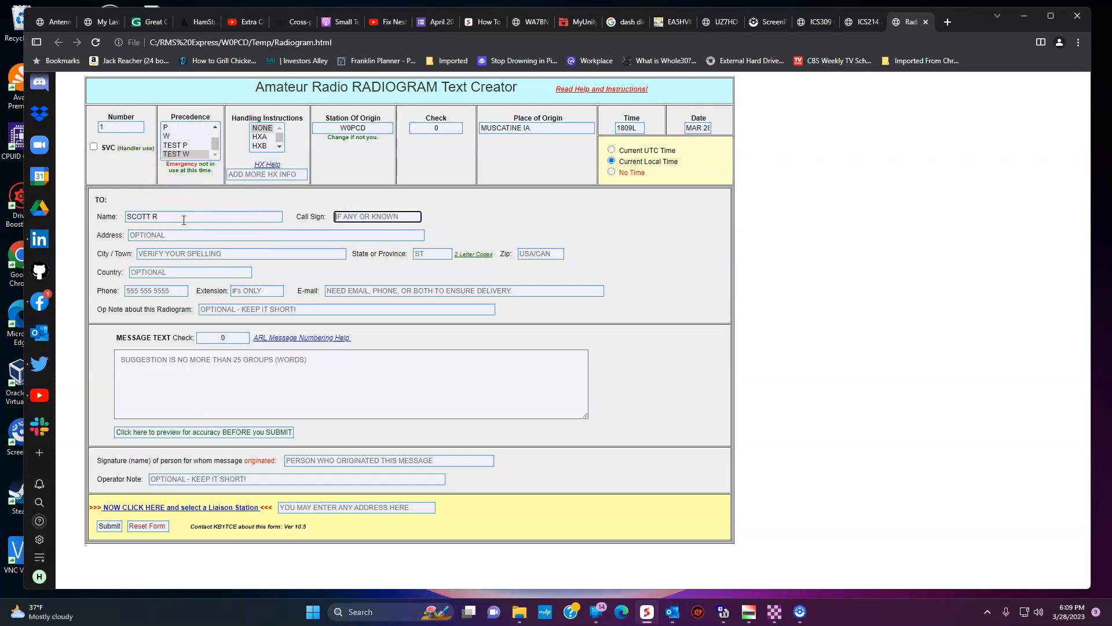
{"action": "type", "text": "N0MRZ"}
{"action": "key", "text": "Tab"}
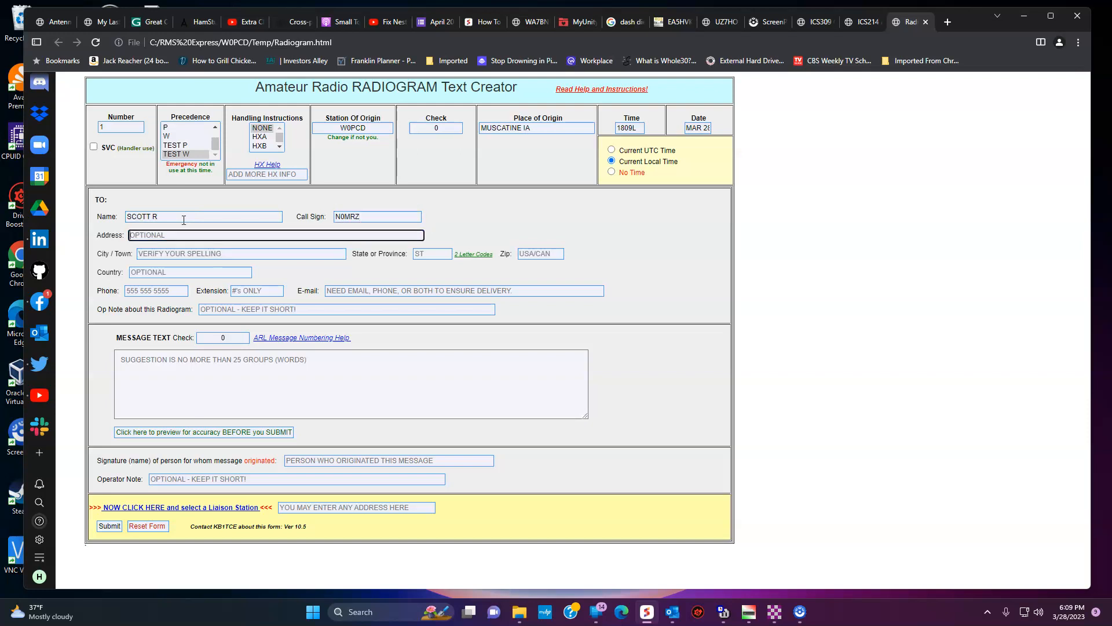
{"action": "type", "text": "HIS HIOME"}
{"action": "key", "text": "Tab"}
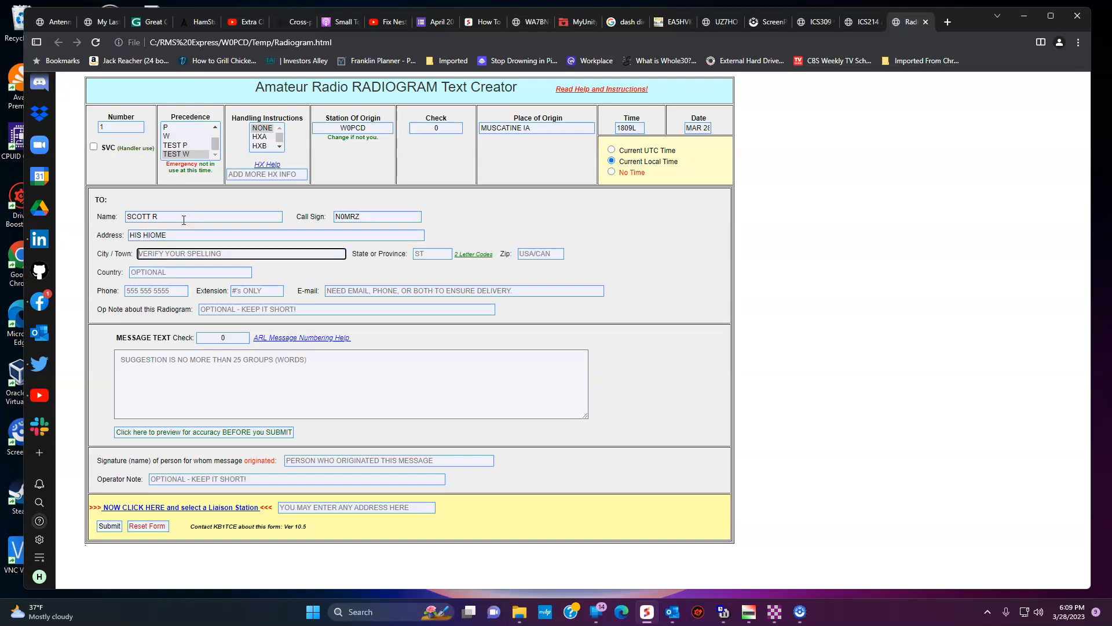
{"action": "type", "text": "HIS TOWN"}
{"action": "key", "text": "Tab"}
{"action": "type", "text": "MZ"}
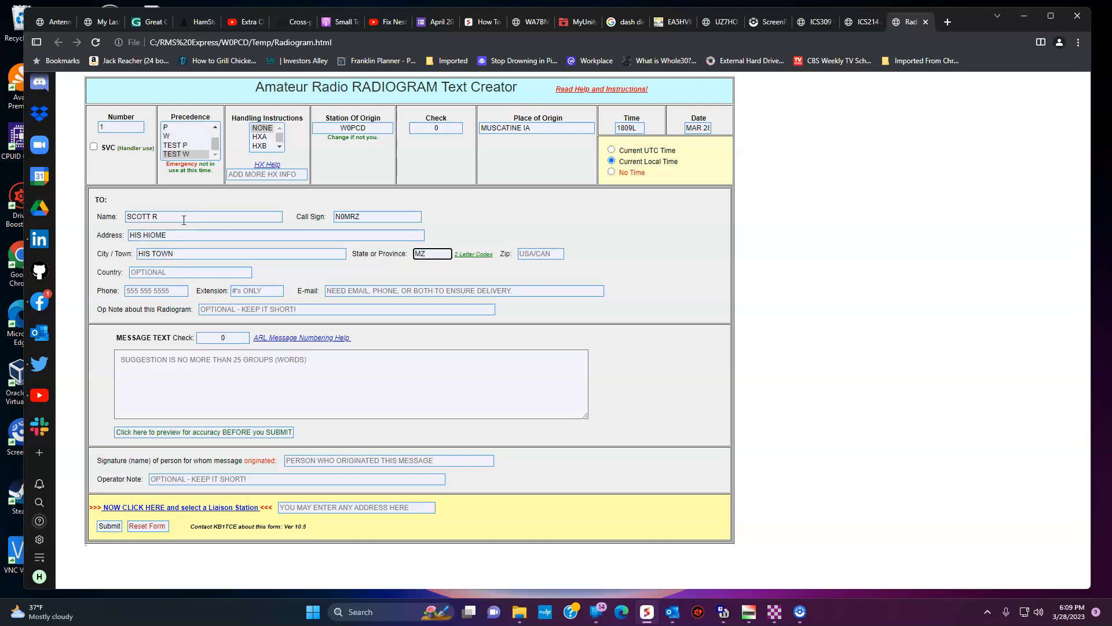
{"action": "key", "text": "Tab"}
{"action": "key", "text": "Tab"}
{"action": "type", "text": "000000"}
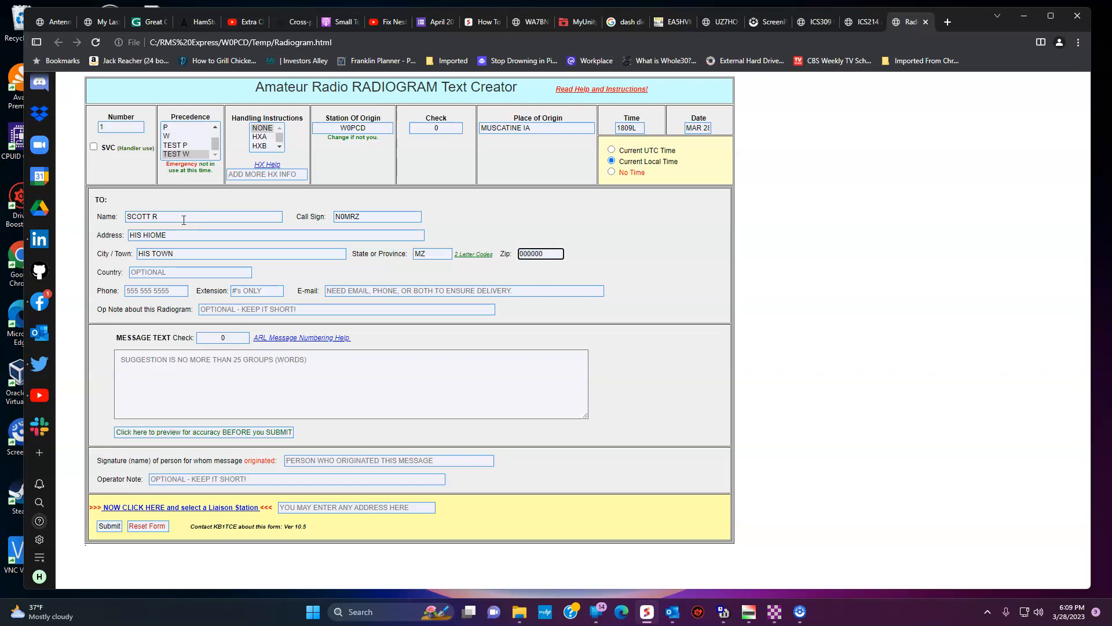
{"action": "key", "text": "Tab"}
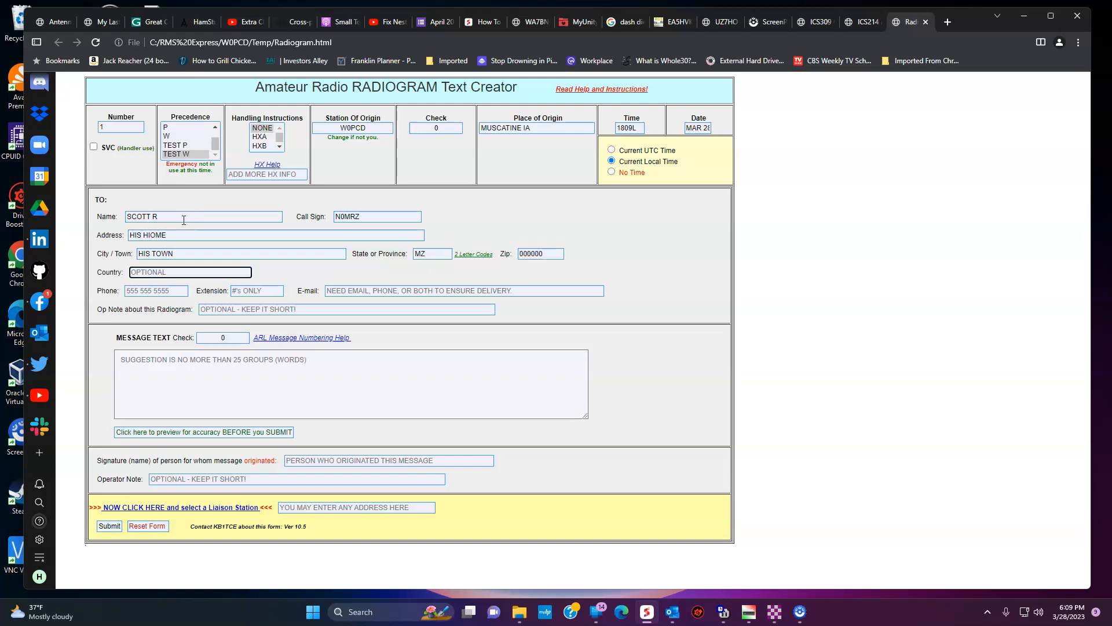
{"action": "type", "text": "HIS COUNTY"}
Step: Fill in the recipient's phone number and e-mail address, and set the op note to TEST
{"action": "key", "text": "Tab"}
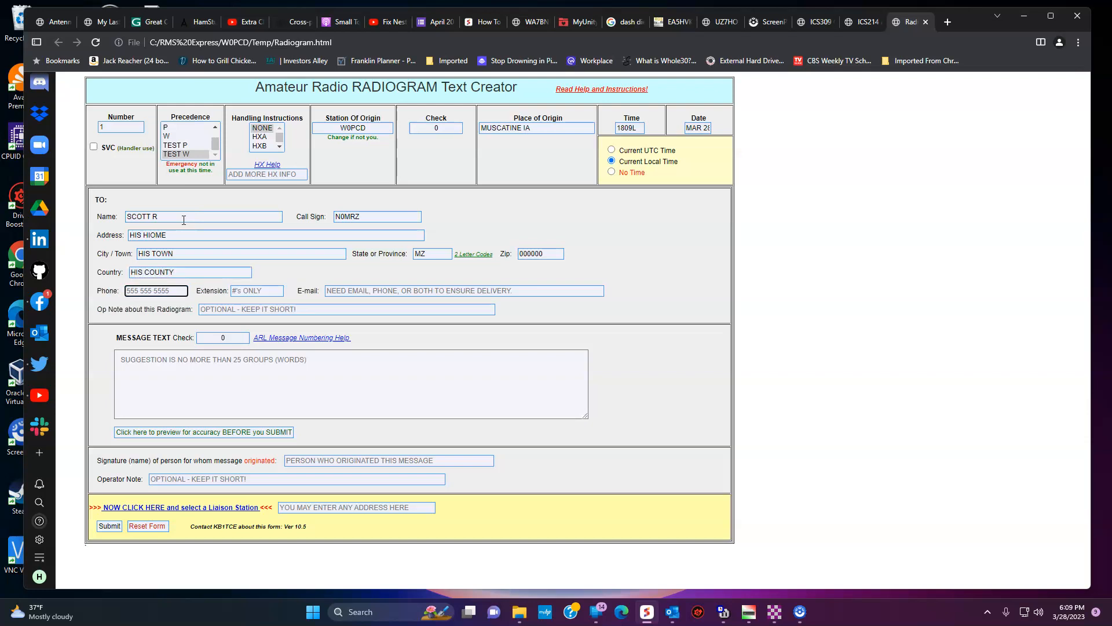
{"action": "type", "text": "0-0"}
{"action": "type", "text": "00-000-0000"}
{"action": "key", "text": "Tab"}
{"action": "key", "text": "Tab"}
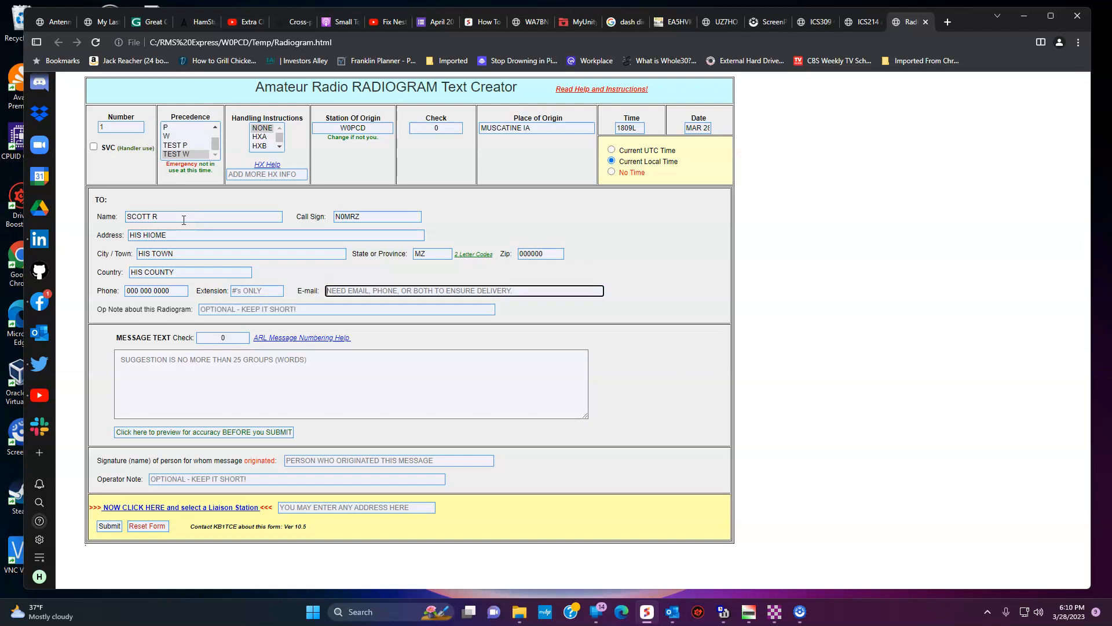
{"action": "type", "text": "his-"}
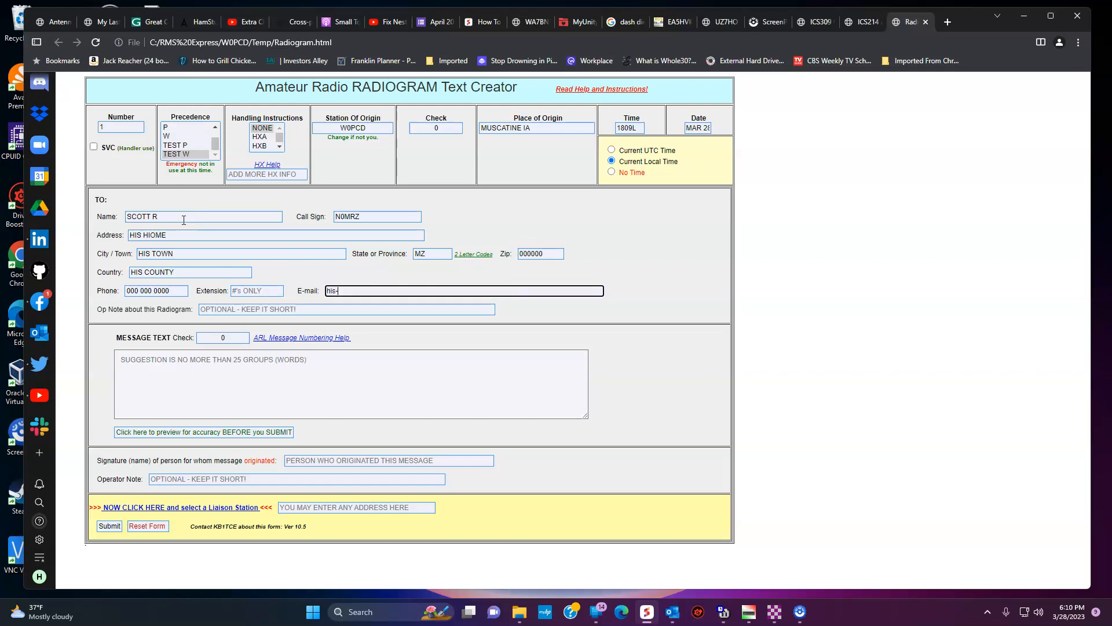
{"action": "key", "text": "BackSpace"}
{"action": "type", "text": "DASH ATSIGN hisdomain dot com"}
{"action": "key", "text": "Tab"}
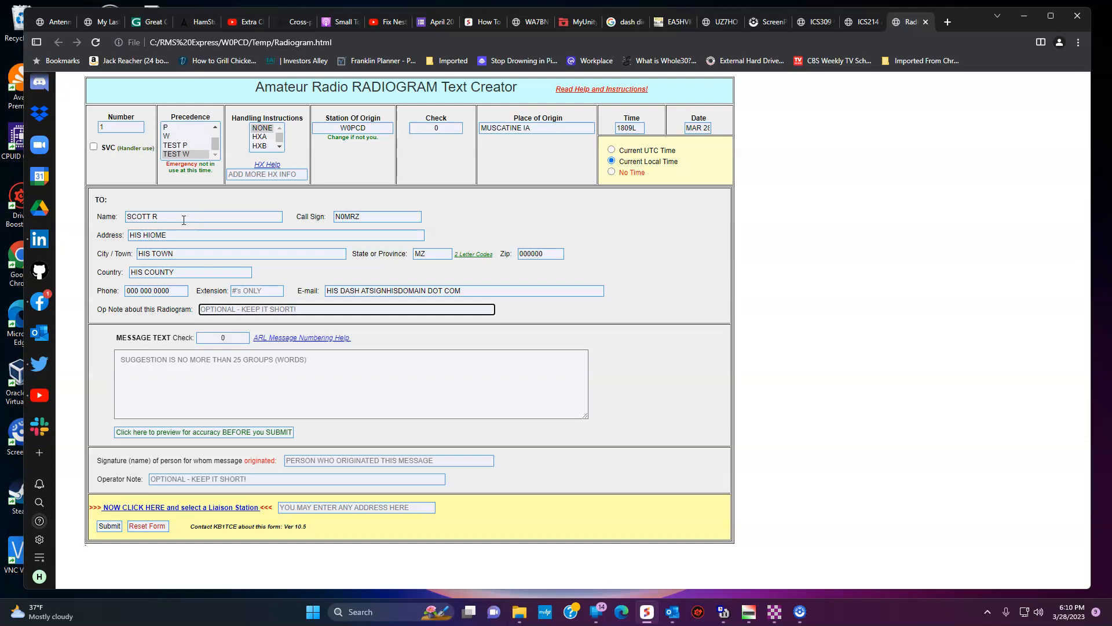
{"action": "type", "text": "TEST"}
{"action": "key", "text": "Tab"}
{"action": "key", "text": "Tab"}
{"action": "key", "text": "Tab"}
Step: Write message 'TEST TEST TEST SEND COOKIES', add the originator's signature name and note 'TEST I DONT NEED COOKIES'
{"action": "type", "text": "TE"}
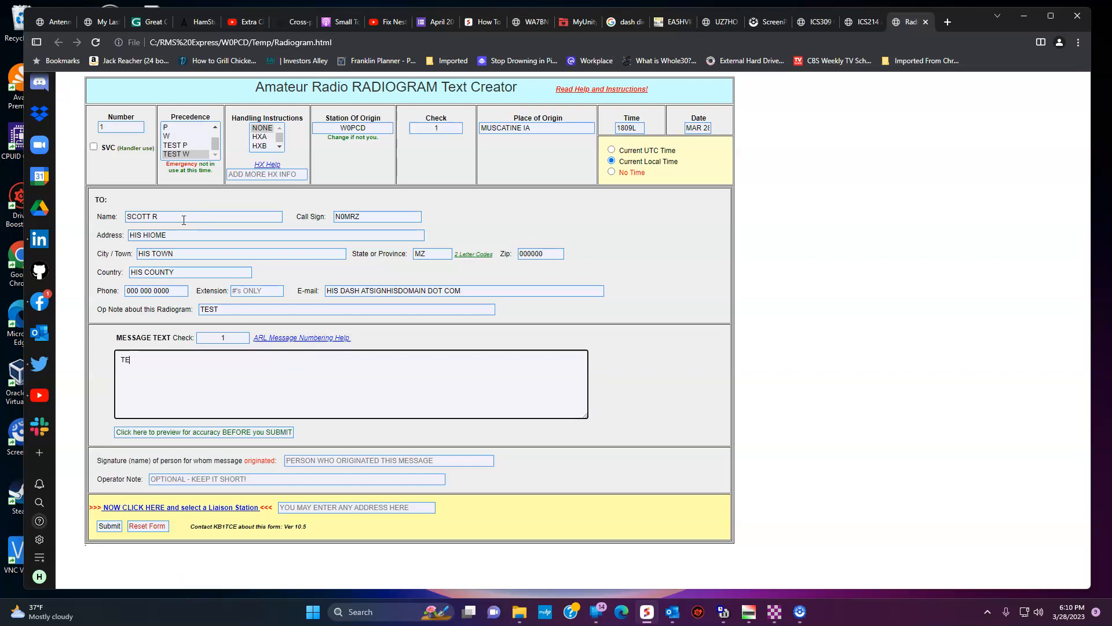
{"action": "type", "text": "ST TEST TEST S"}
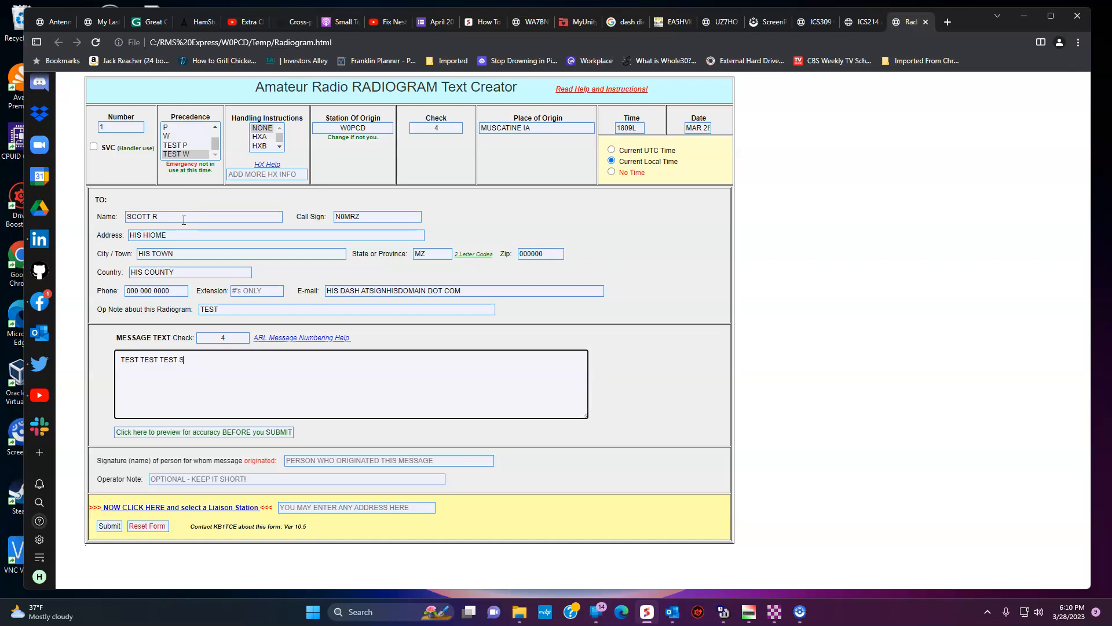
{"action": "type", "text": "END COOKIES"}
{"action": "left_click", "coordinate": [312, 463]}
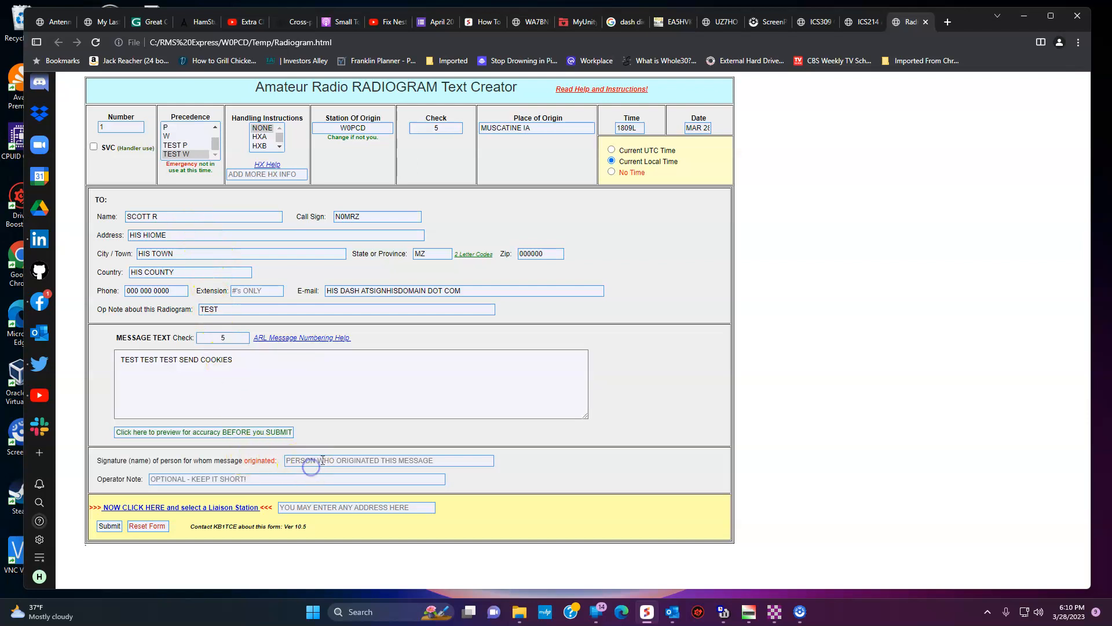
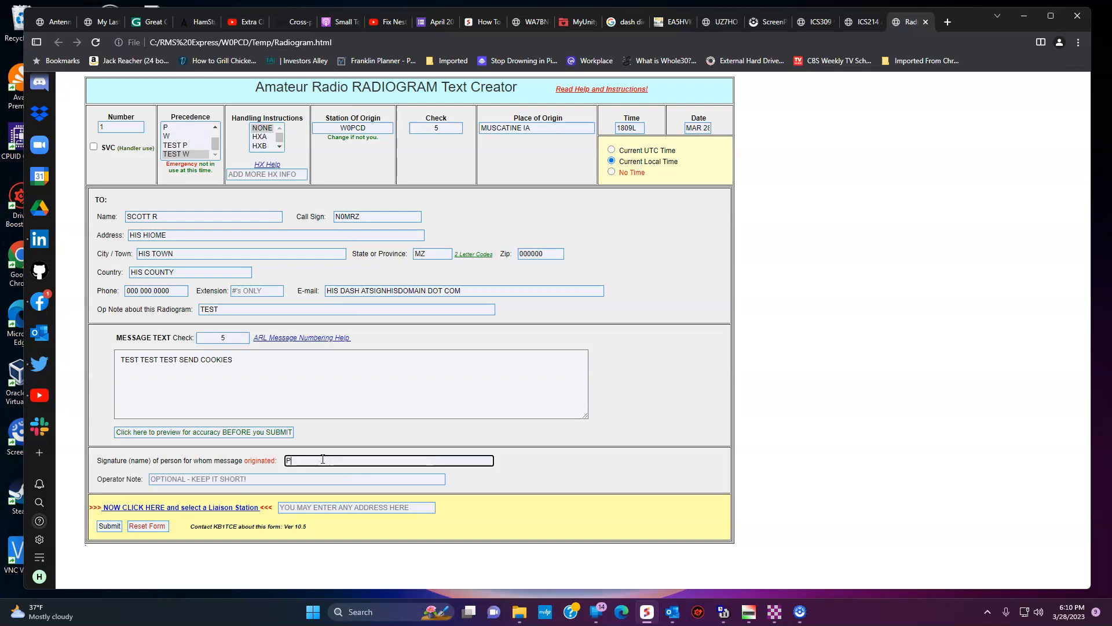
{"action": "key", "text": "Tab"}
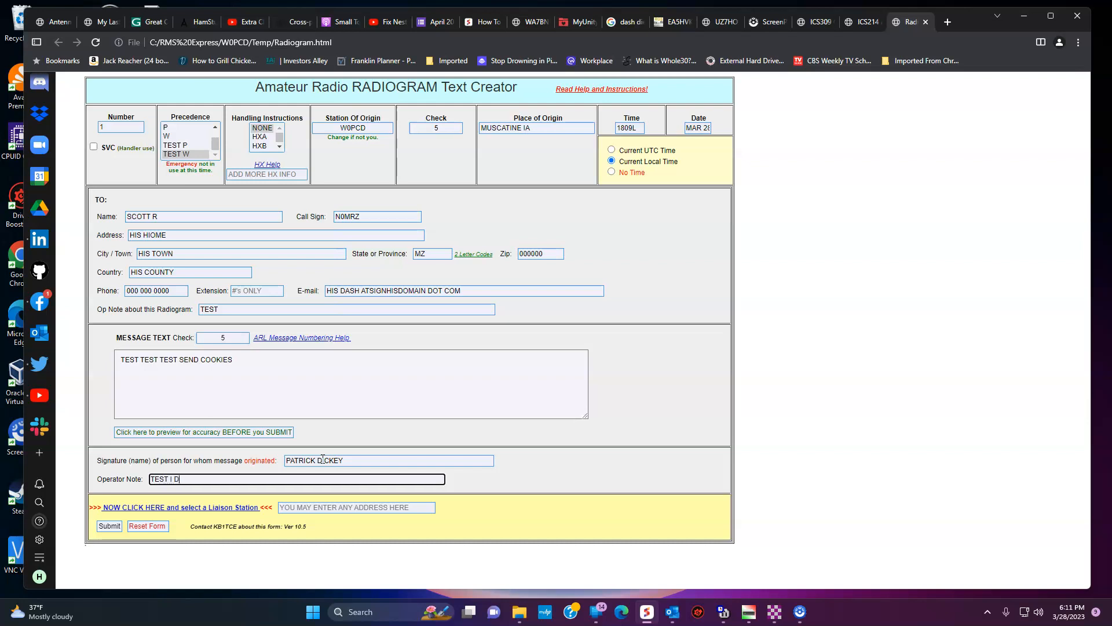
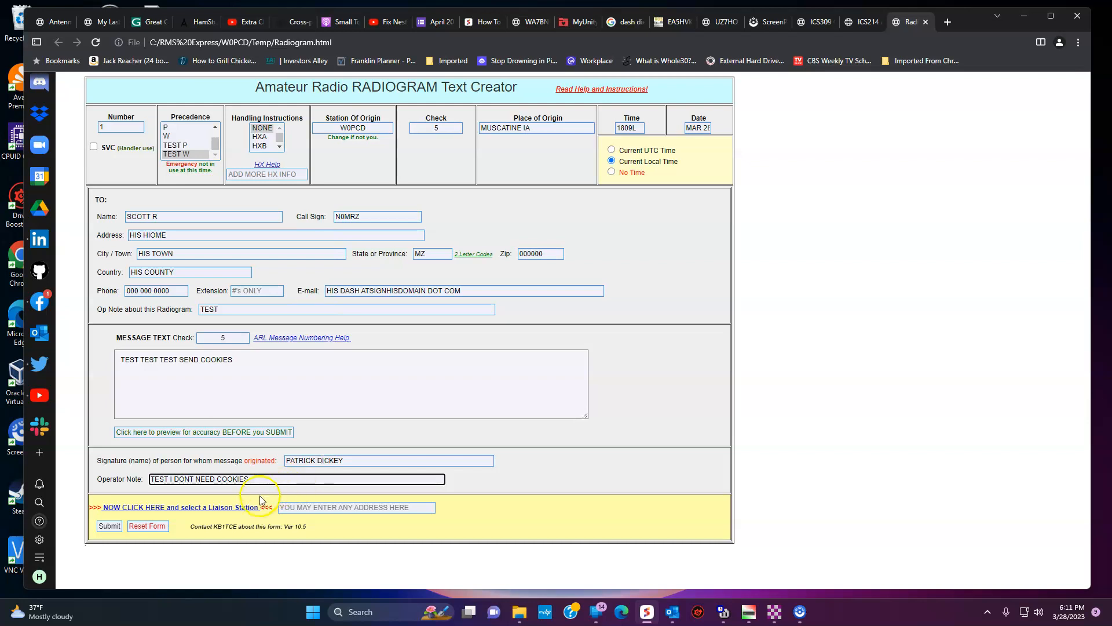
Step: Fill in the required liaison station call sign, resubmit the radiogram and acknowledge the notice
{"action": "left_click", "coordinate": [110, 526]}
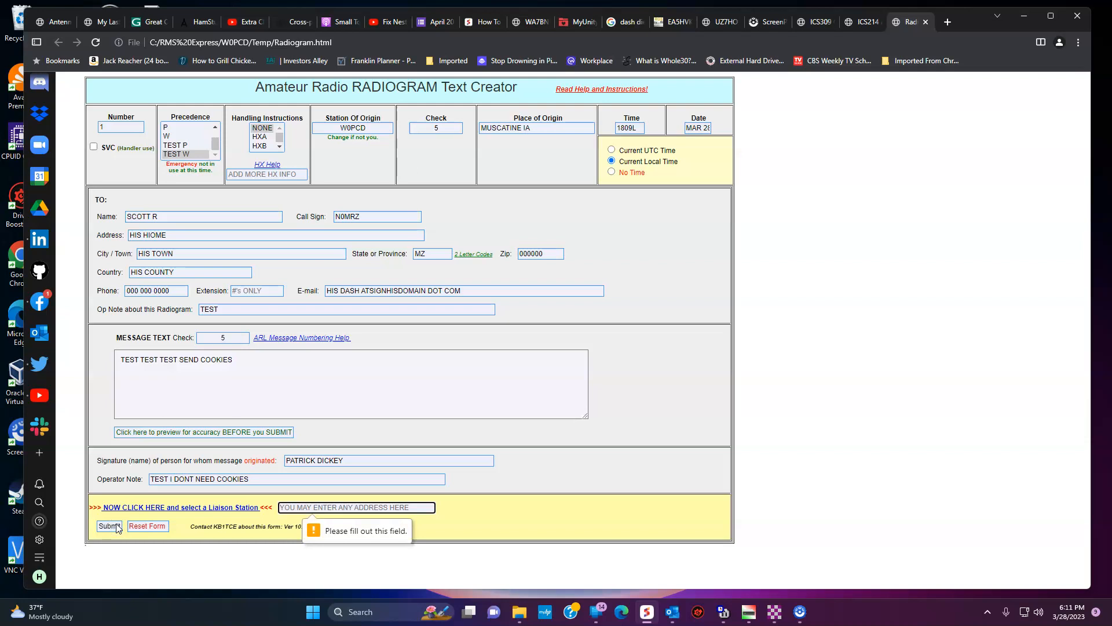
{"action": "left_click", "coordinate": [346, 504]}
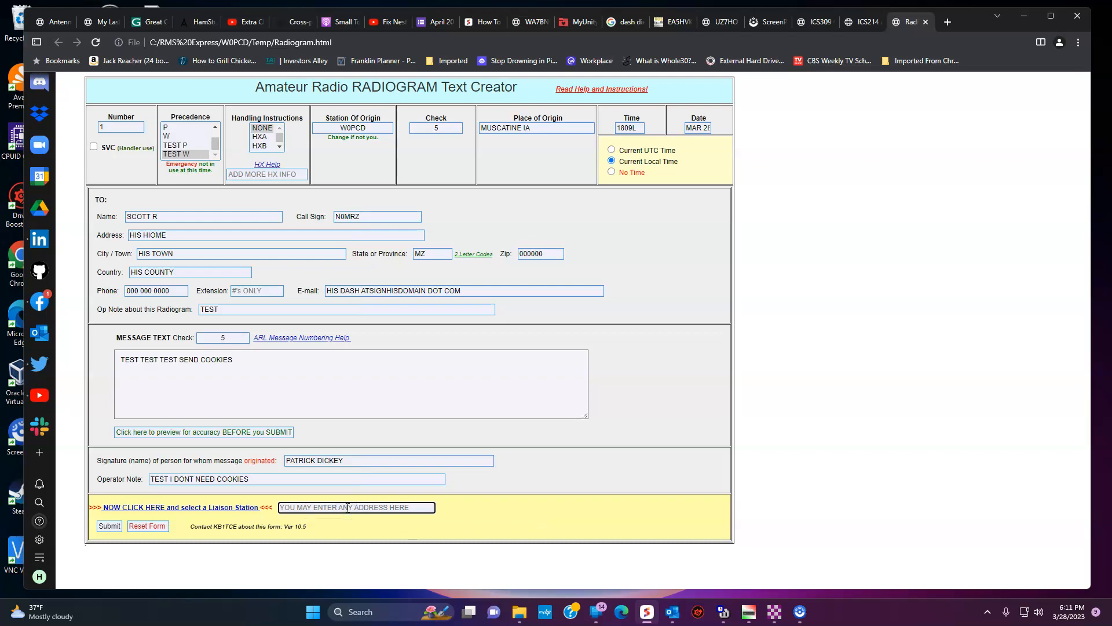
{"action": "type", "text": "WB0GAG"}
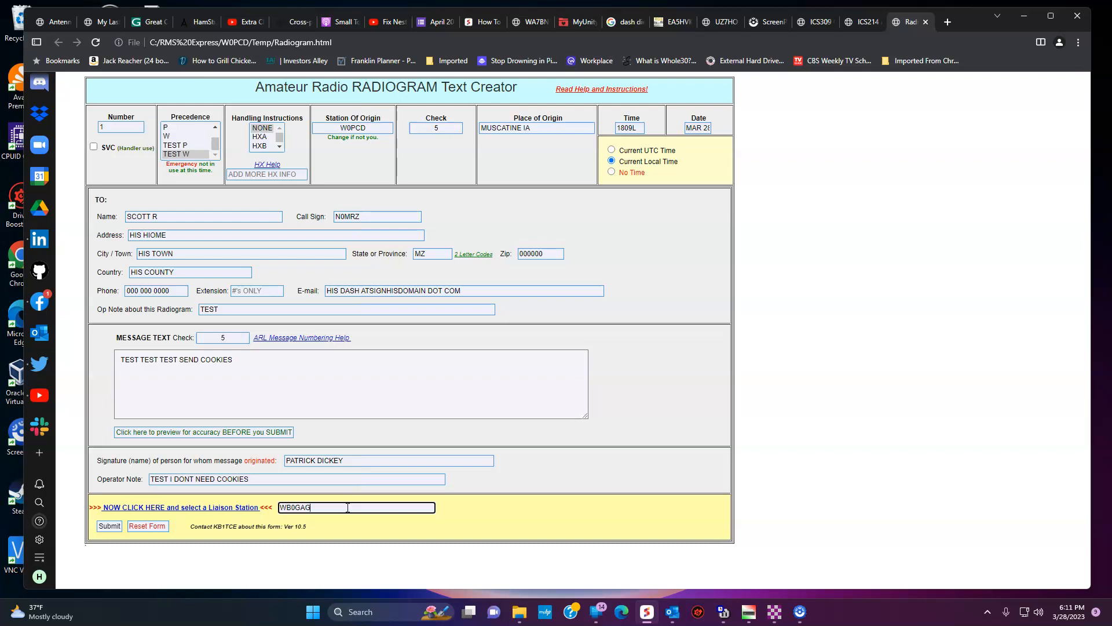
{"action": "left_click", "coordinate": [101, 528]}
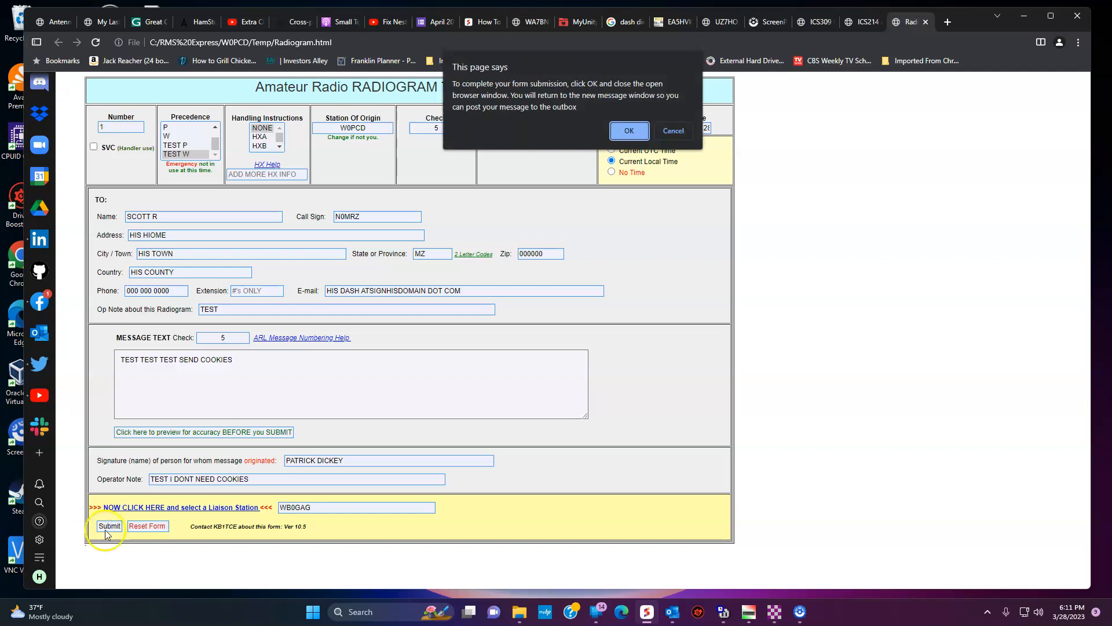
{"action": "left_click", "coordinate": [635, 135]}
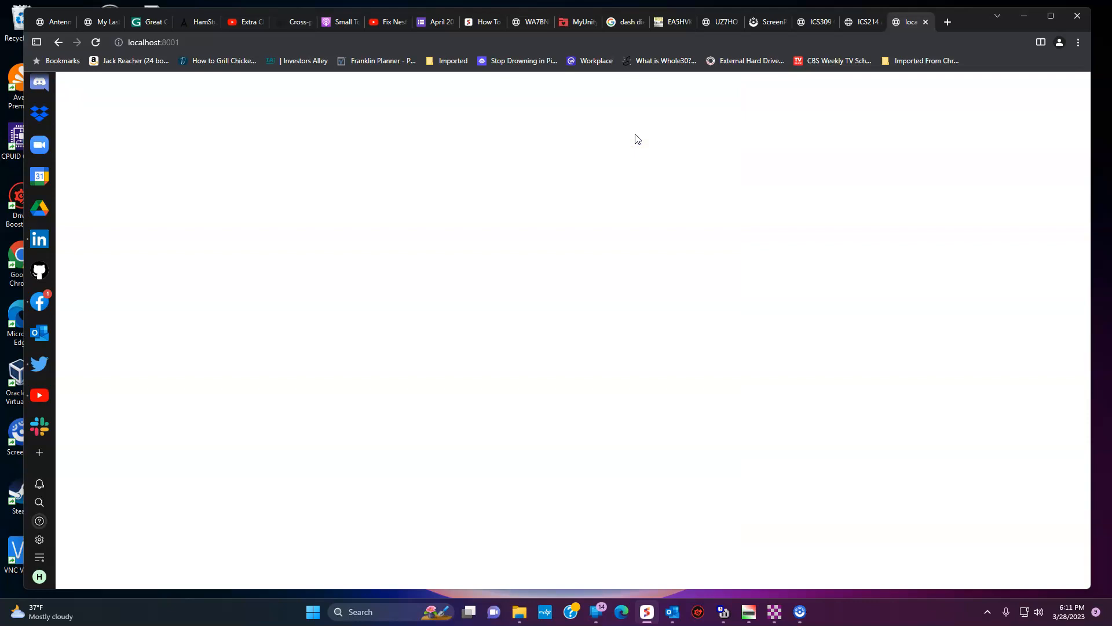
Step: Add a call-sign and an e-mail Cc recipient to the radiogram message and post it to the Outbox
{"action": "left_click", "coordinate": [927, 24]}
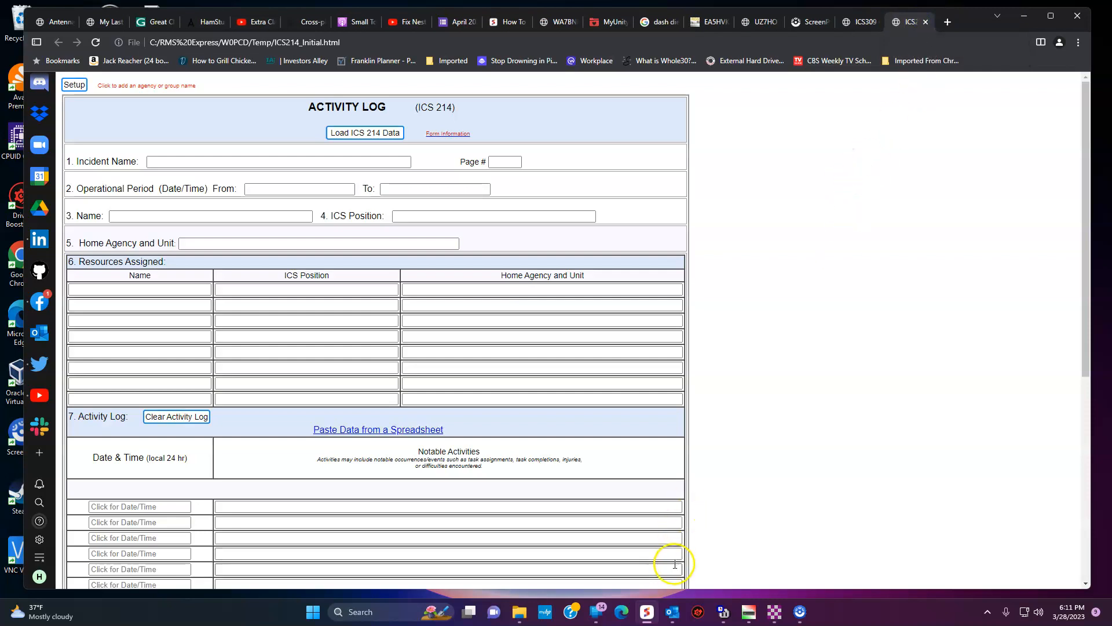
{"action": "mouse_move", "coordinate": [691, 606]}
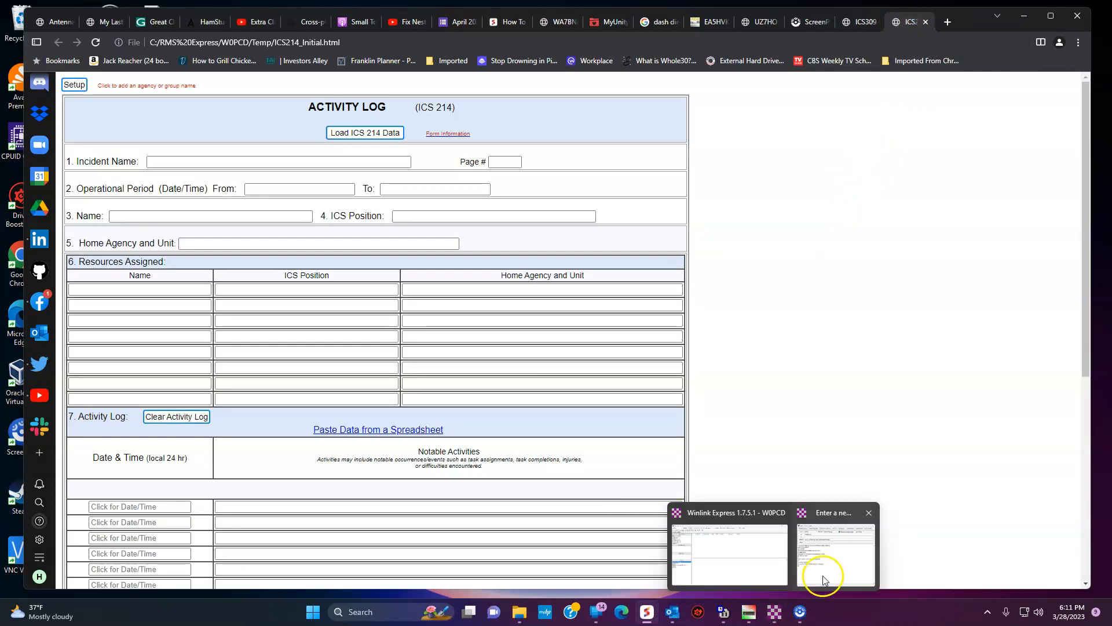
{"action": "left_click", "coordinate": [815, 572]}
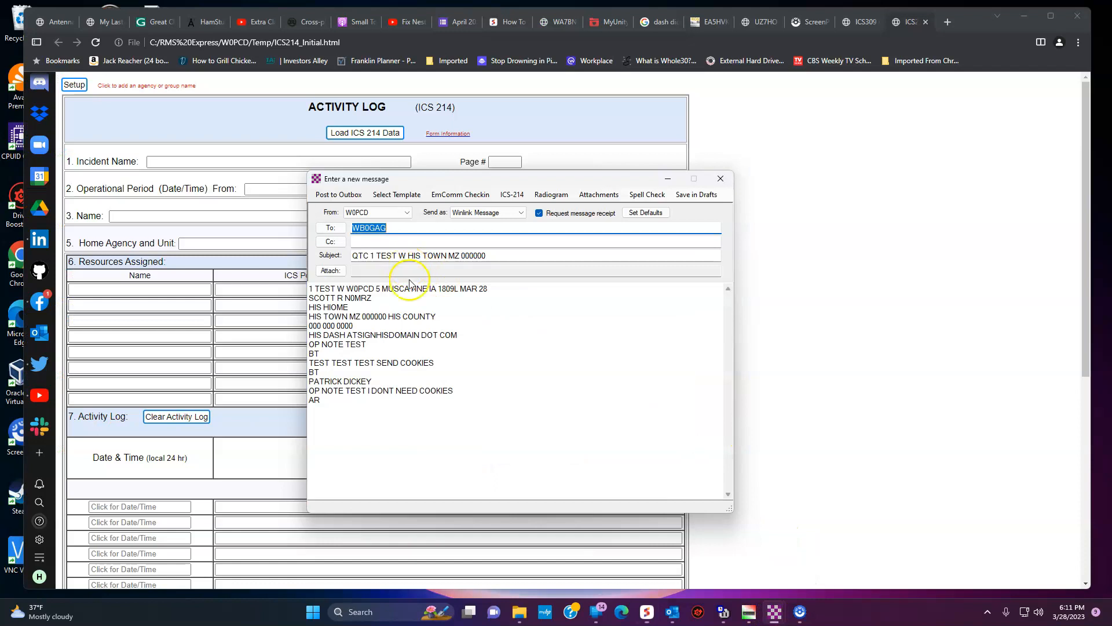
{"action": "left_click", "coordinate": [404, 238]}
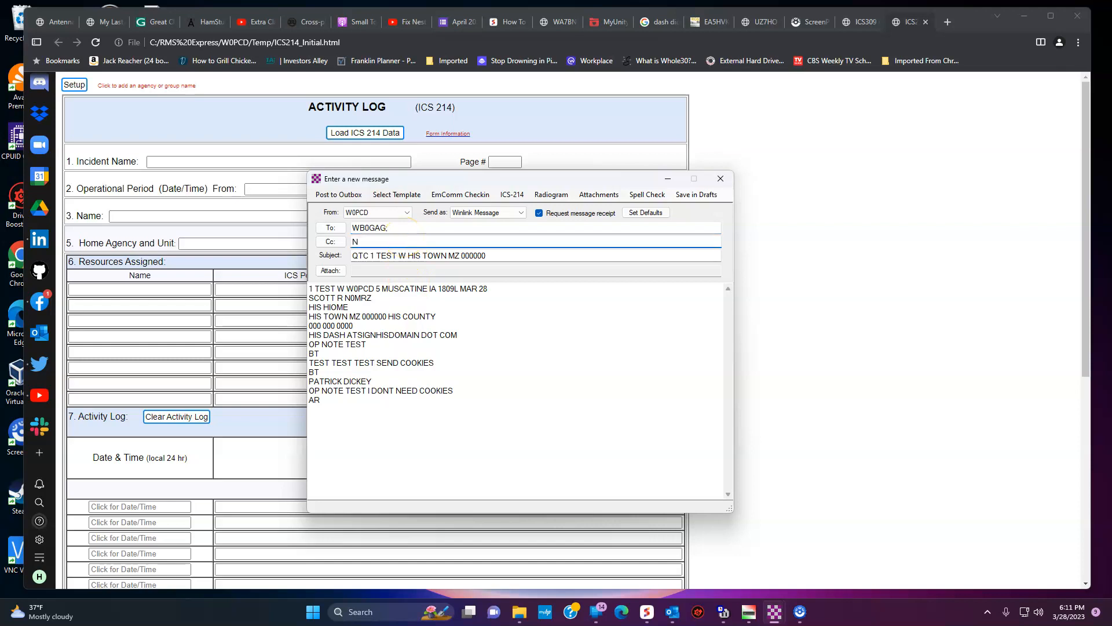
{"action": "type", "text": "N0MRA"}
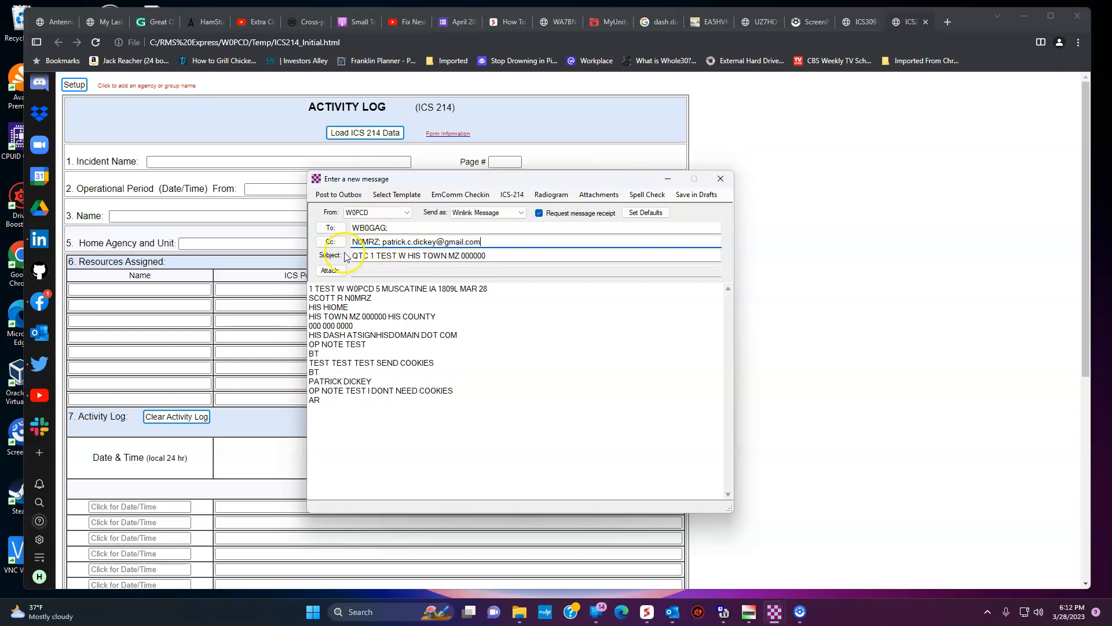
{"action": "left_click", "coordinate": [342, 194]}
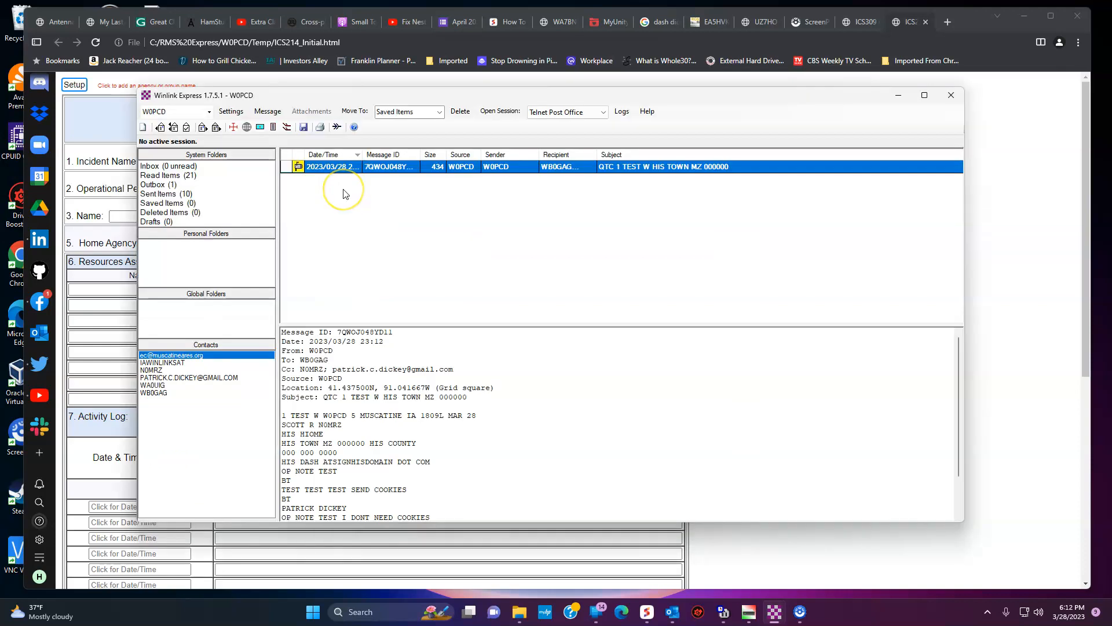
{"action": "left_click", "coordinate": [1013, 252]}
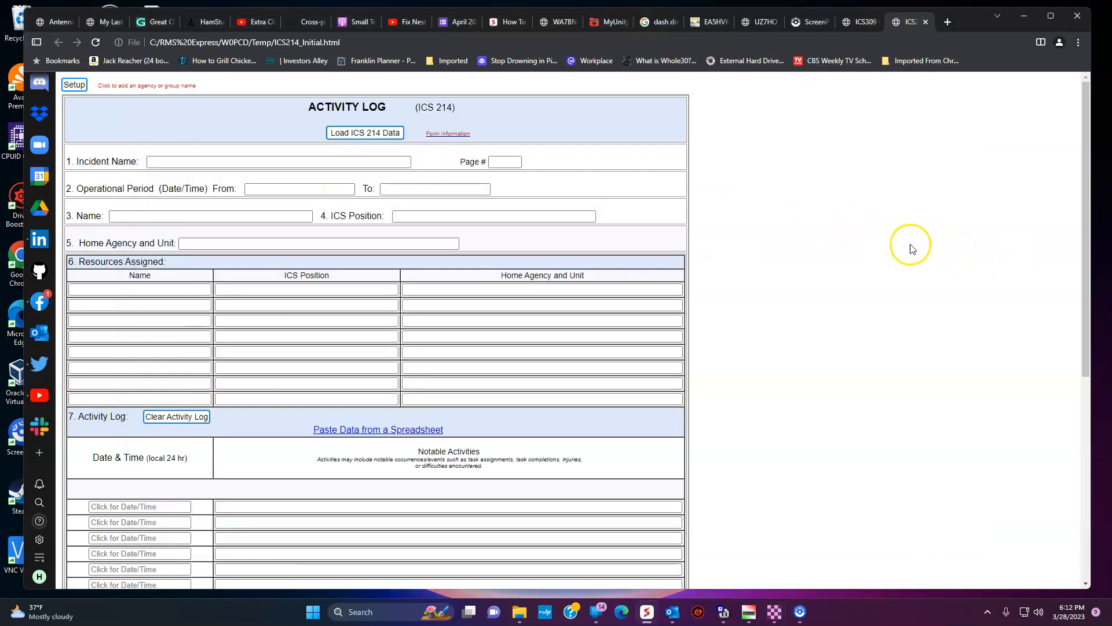
{"action": "left_click", "coordinate": [863, 28]}
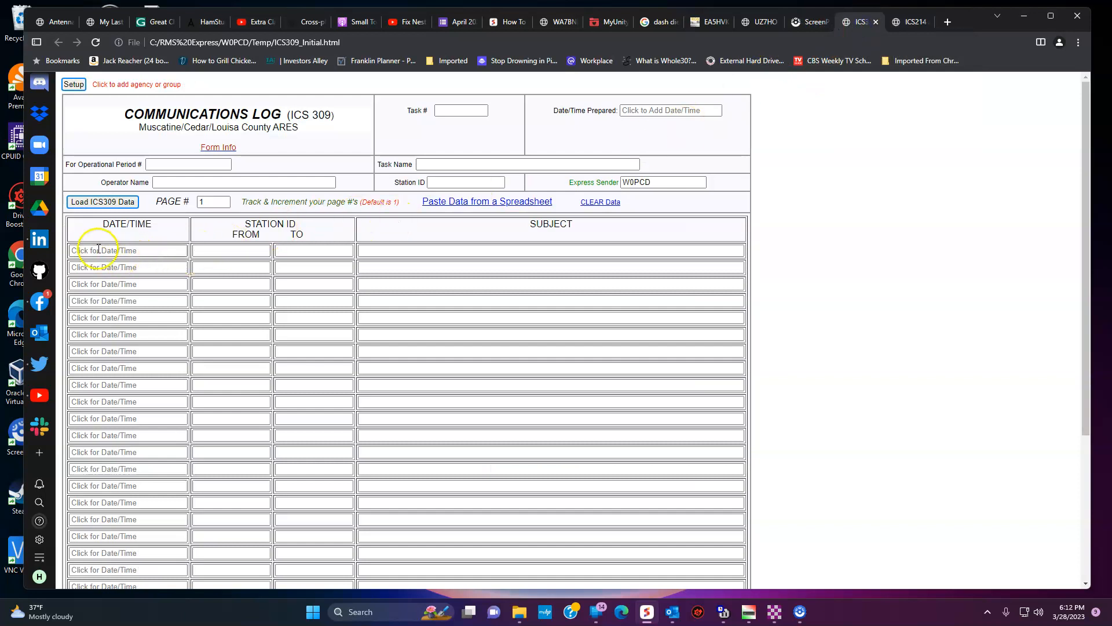
{"action": "left_click", "coordinate": [173, 165]}
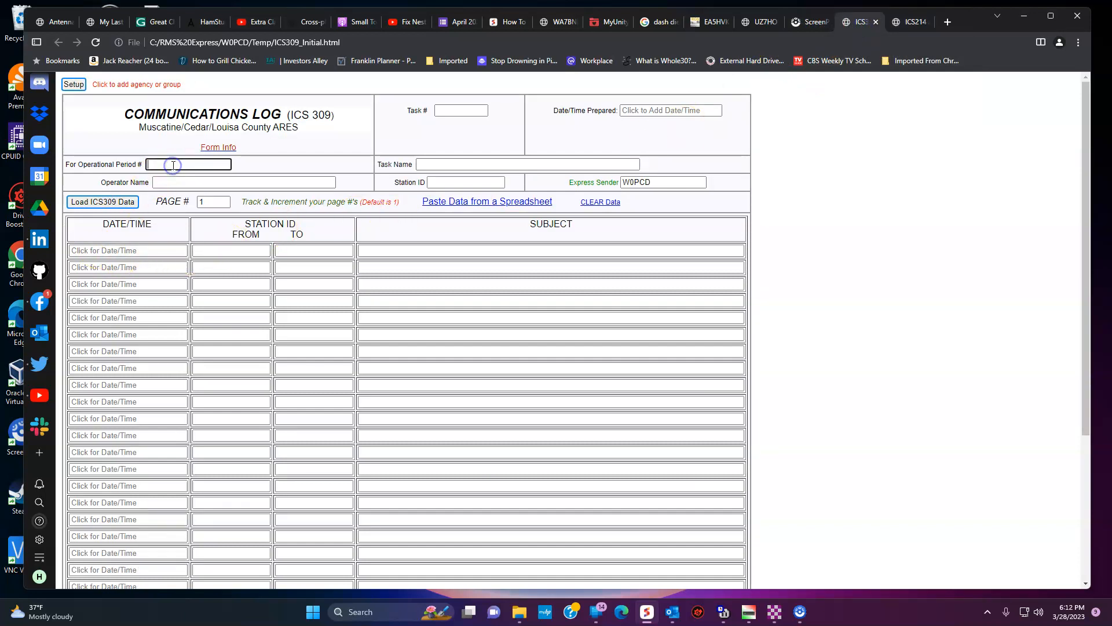
{"action": "type", "text": "2"}
{"action": "left_click", "coordinate": [431, 163]}
{"action": "type", "text": "TEST DM"}
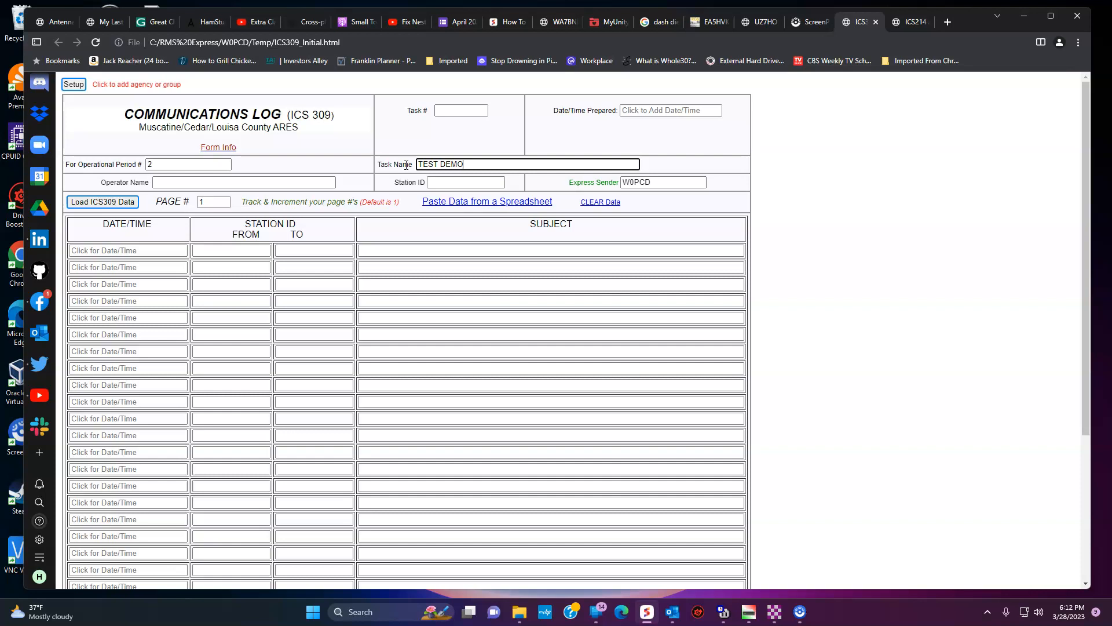
{"action": "left_click", "coordinate": [455, 119]}
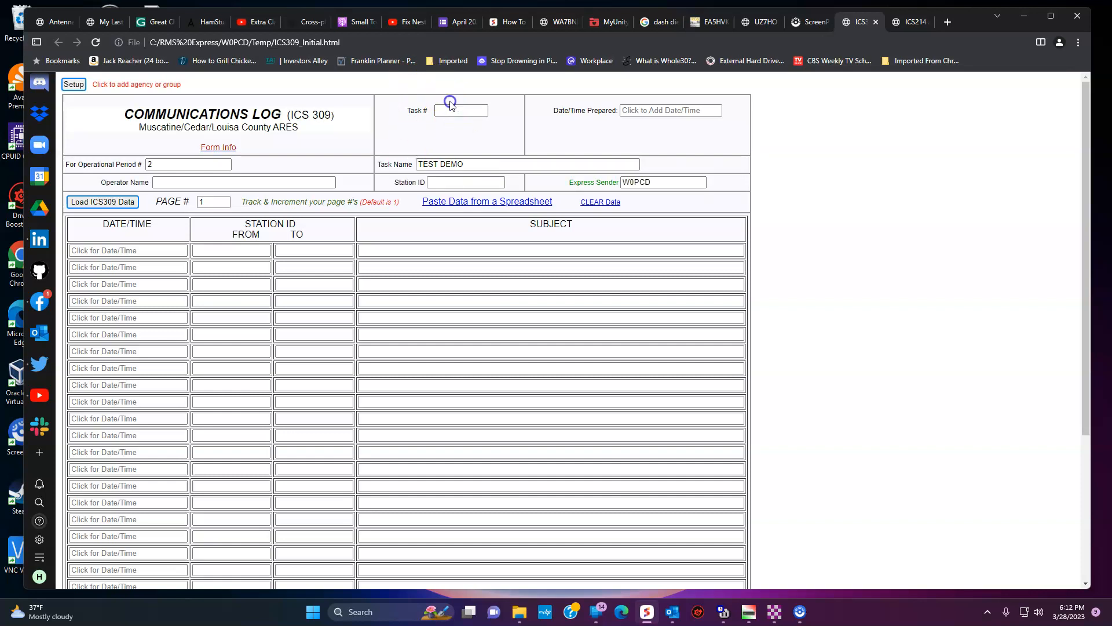
{"action": "type", "text": "2"}
{"action": "left_click", "coordinate": [659, 110]}
{"action": "left_click", "coordinate": [627, 131]}
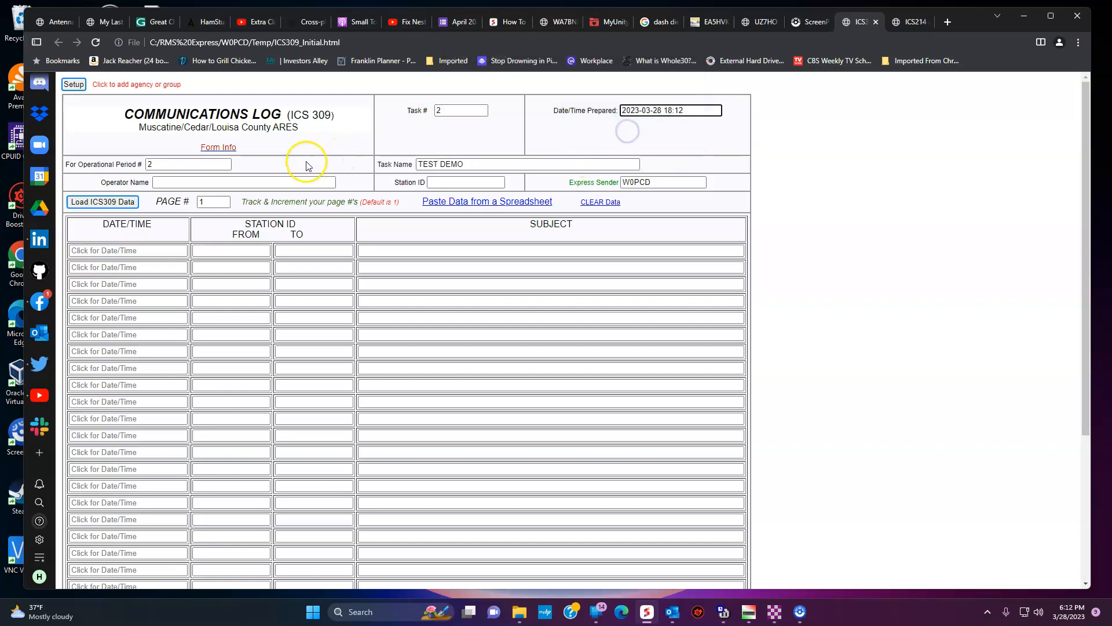
{"action": "left_click", "coordinate": [249, 181]}
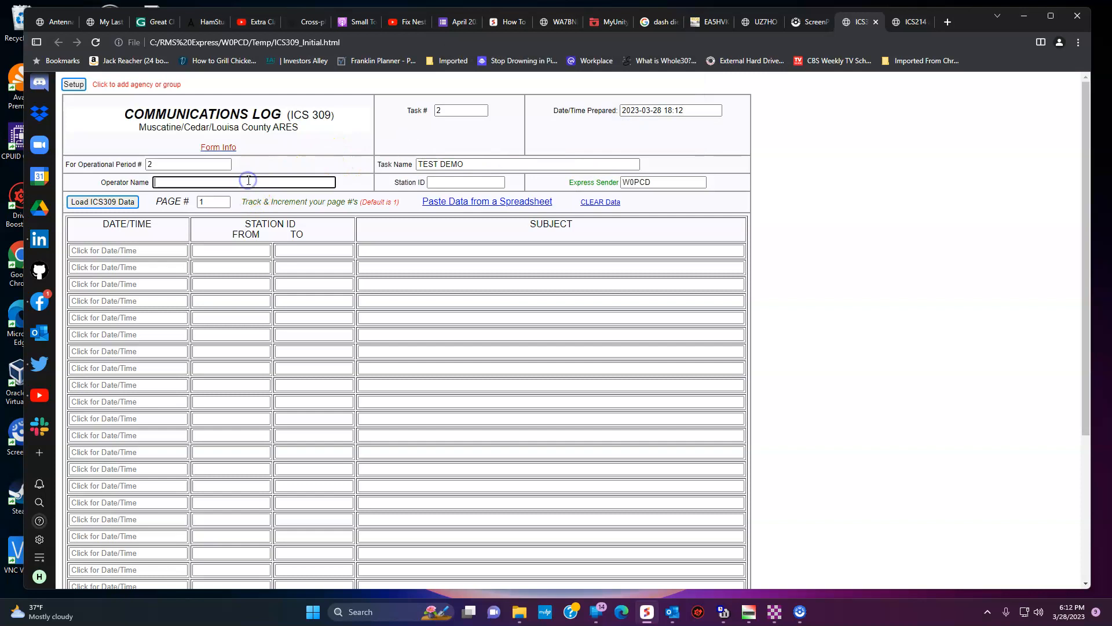
{"action": "type", "text": "Patrick"}
{"action": "key", "text": "Tab"}
{"action": "key", "text": "Tab"}
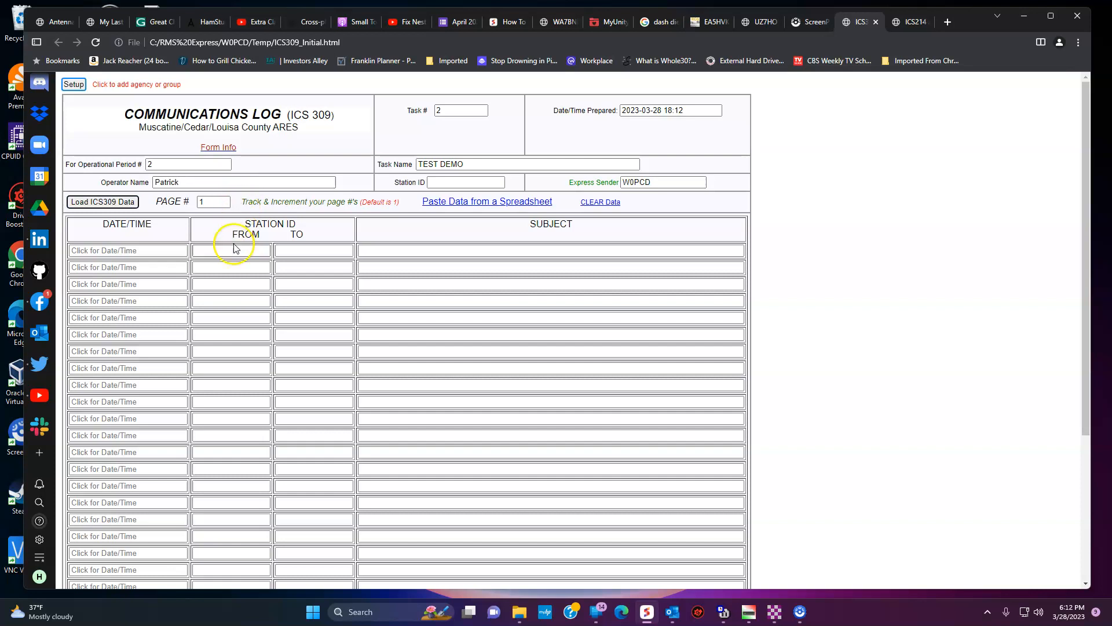
Step: Add the first log entry with current date/time, liaison station as recipient, subject 'Test radiogram. I don't need cookies.'
{"action": "left_click", "coordinate": [131, 249]}
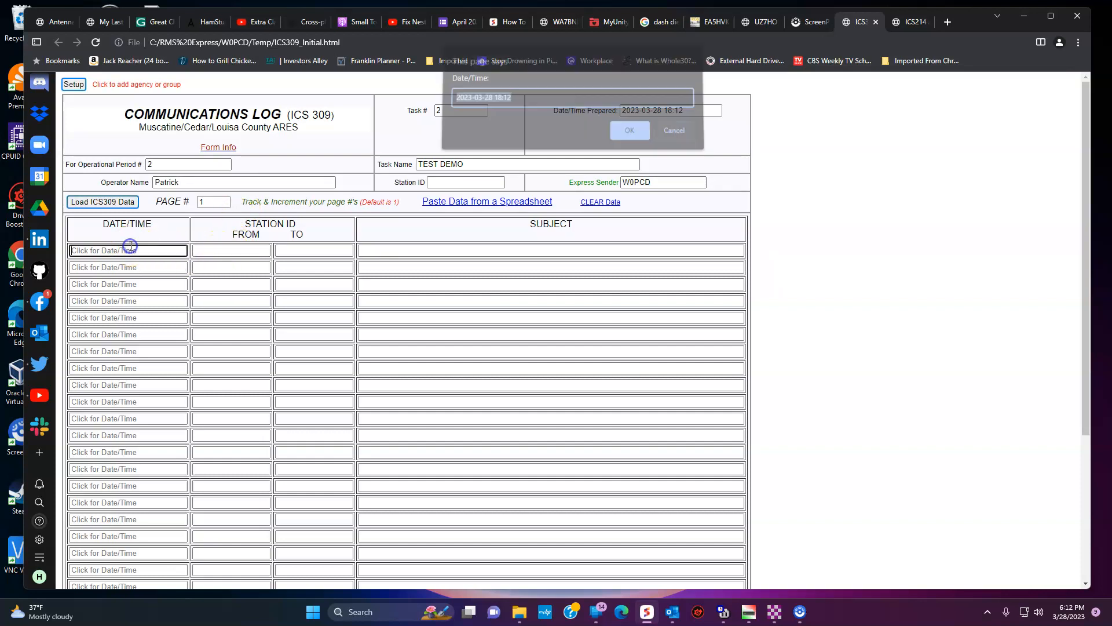
{"action": "left_click", "coordinate": [632, 135]}
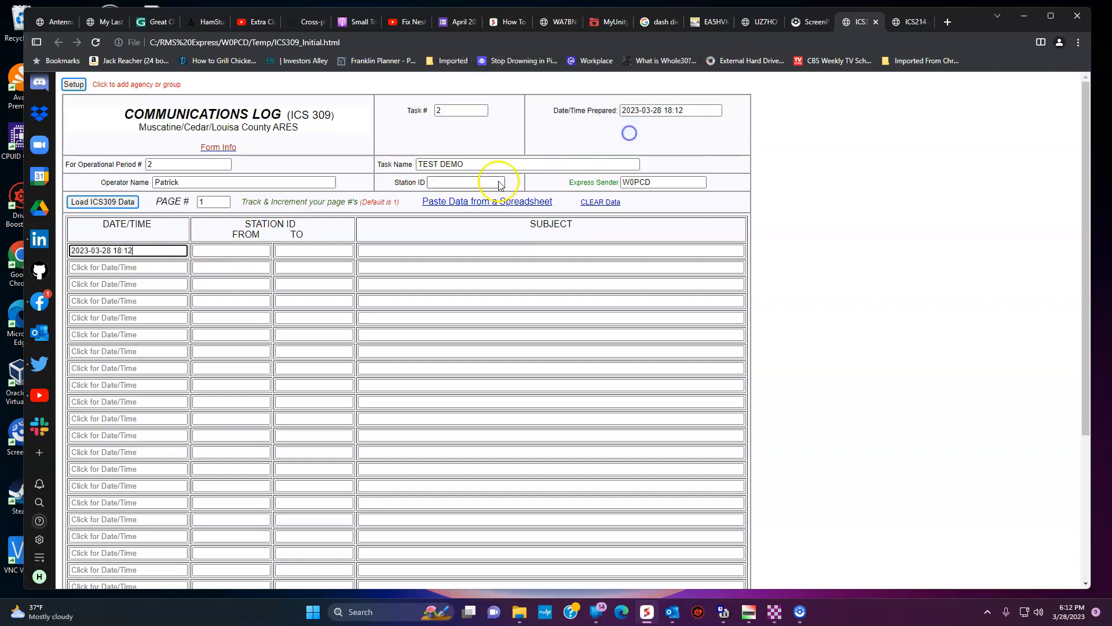
{"action": "left_click", "coordinate": [210, 249]}
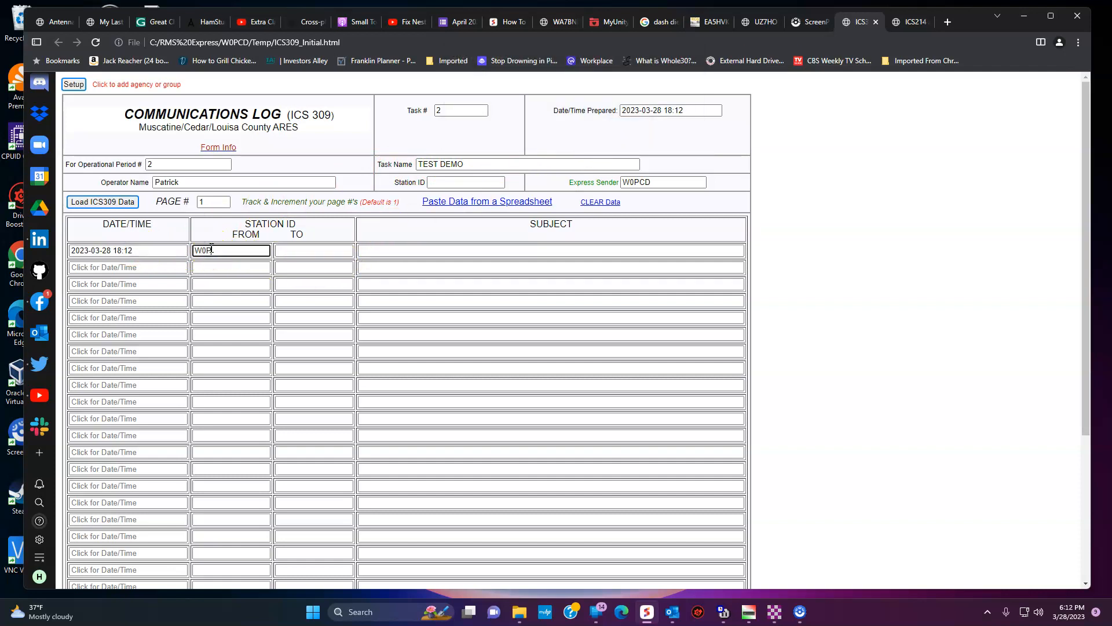
{"action": "key", "text": "Tab"}
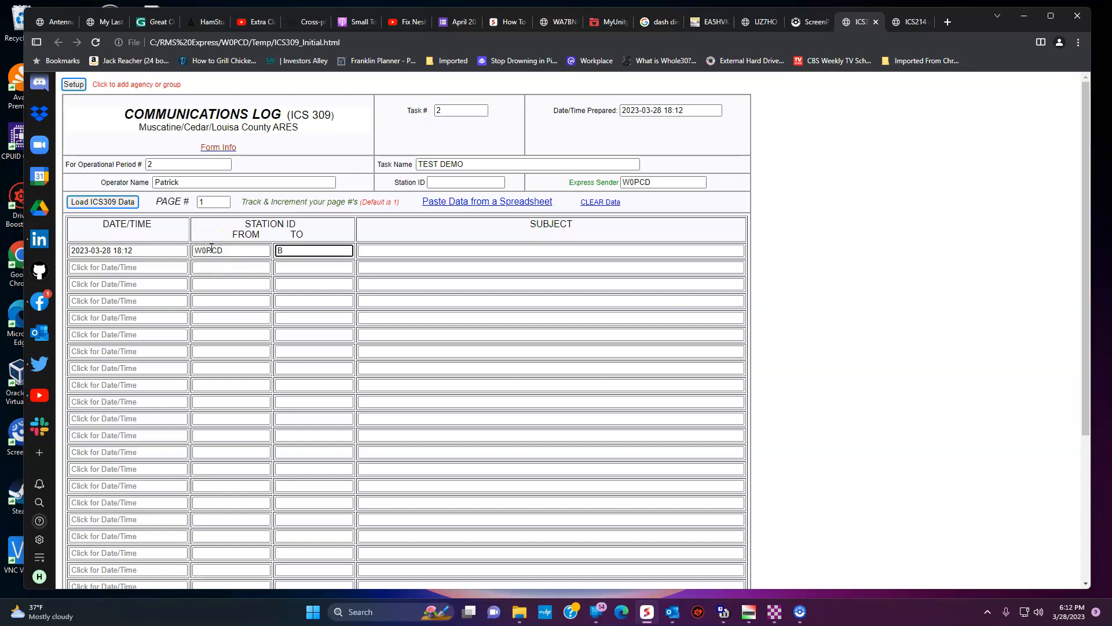
{"action": "type", "text": "WB0GAG;N0MRZ"}
{"action": "key", "text": "Tab"}
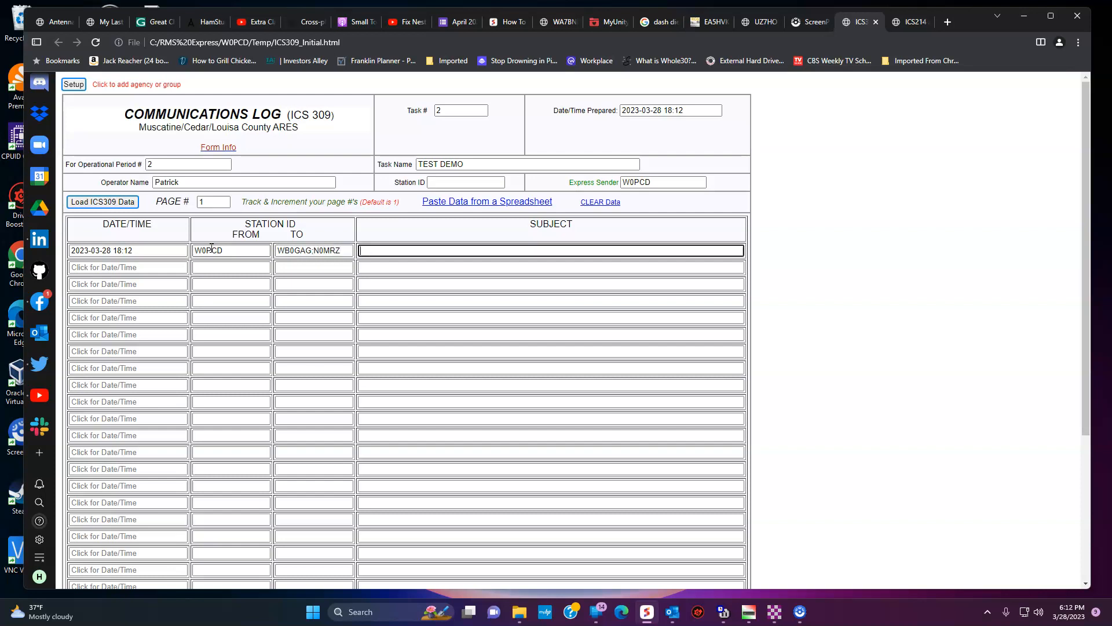
{"action": "type", "text": "Test radiogram. I don't need cookies."}
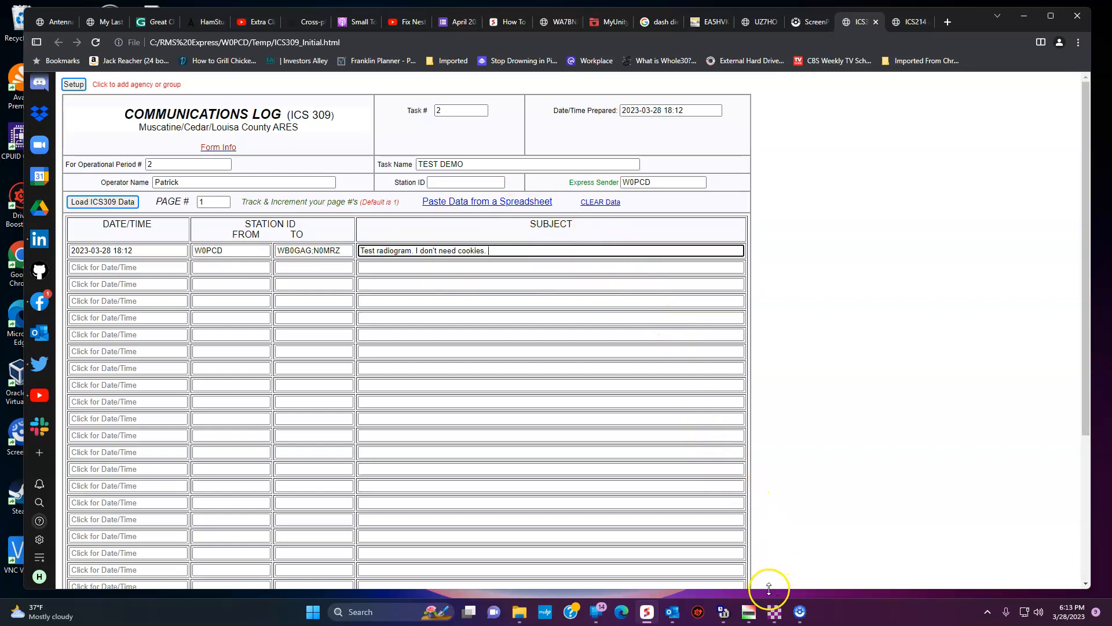
Step: Start a new blank message from the Winlink Express message menu
{"action": "left_click", "coordinate": [775, 609]}
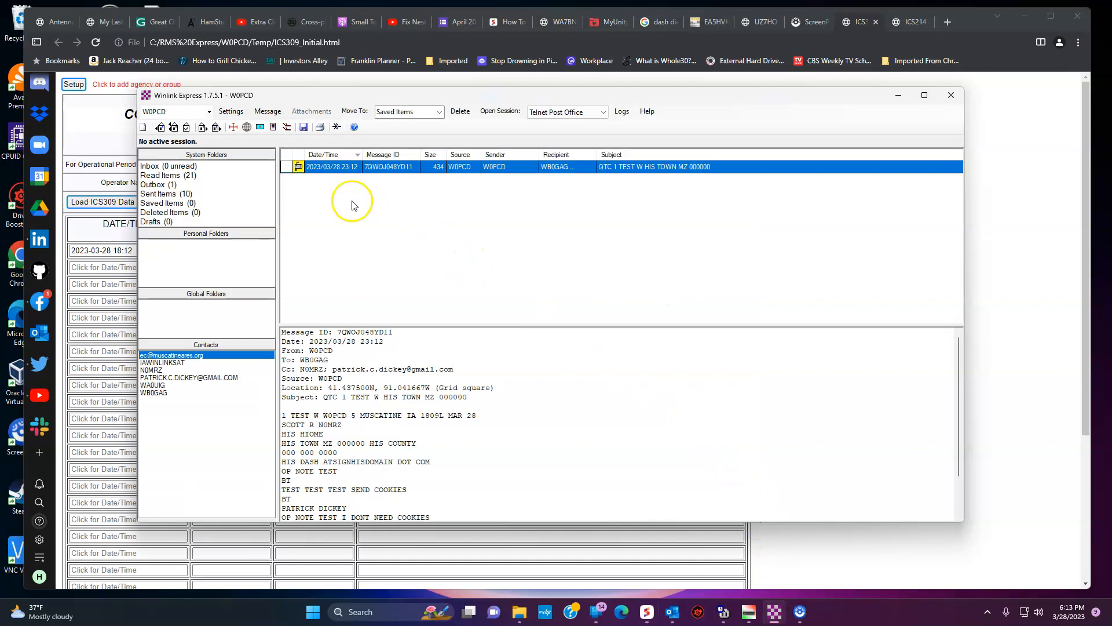
{"action": "left_click", "coordinate": [267, 111]}
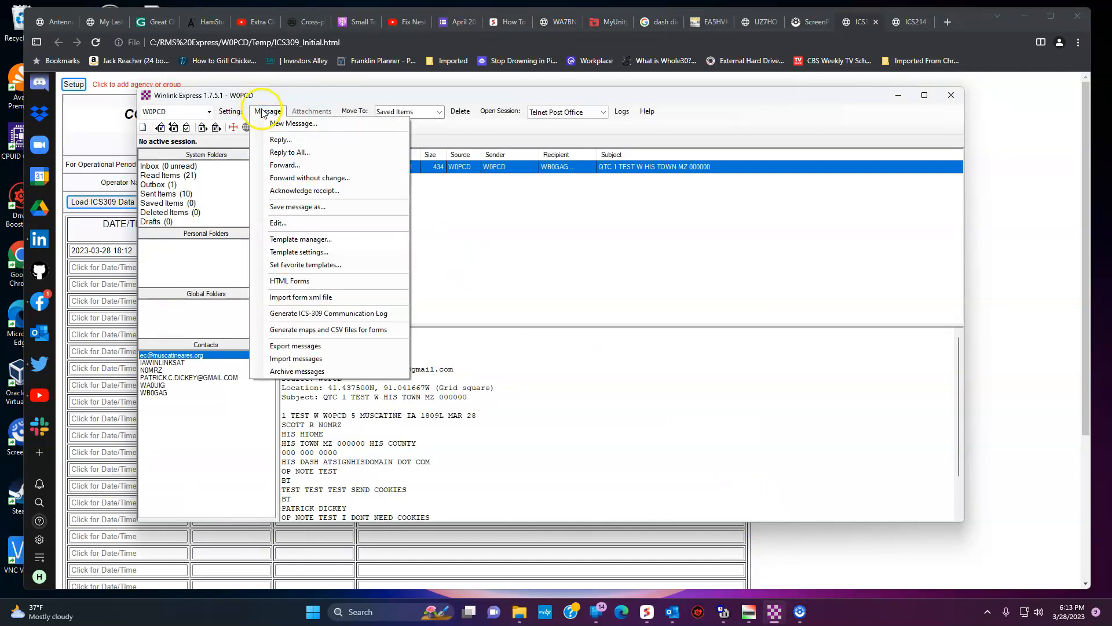
{"action": "left_click", "coordinate": [276, 123]}
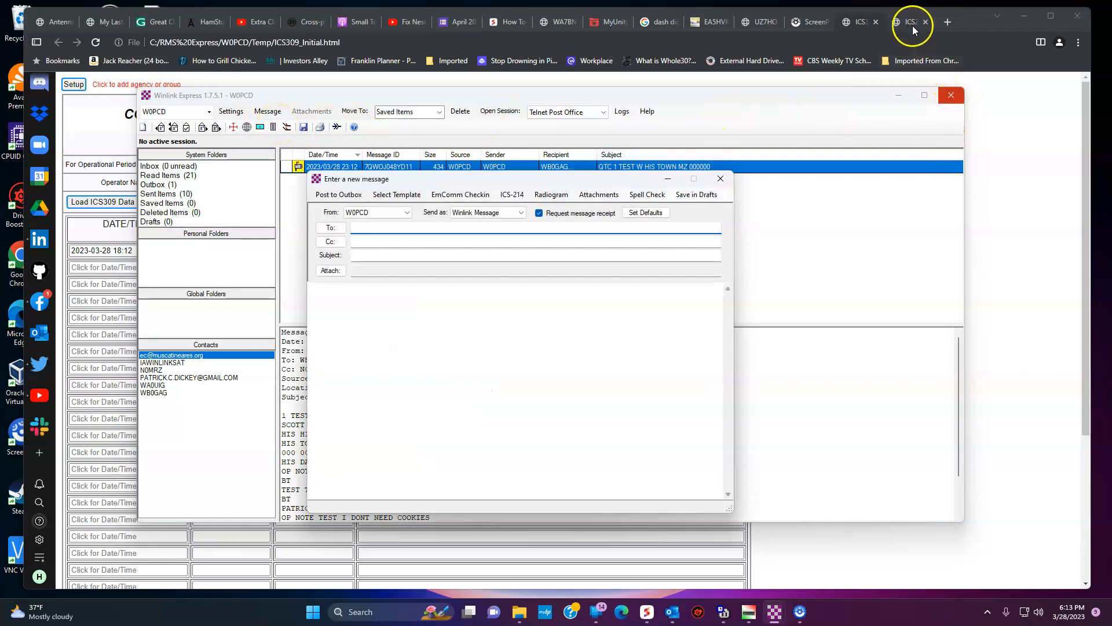
Step: Fill in the station's callsign as the ICS-309 Station ID and submit the log form
{"action": "left_click", "coordinate": [1005, 164]}
{"action": "scroll", "coordinate": [981, 169], "scroll_direction": "down", "scroll_amount": 10}
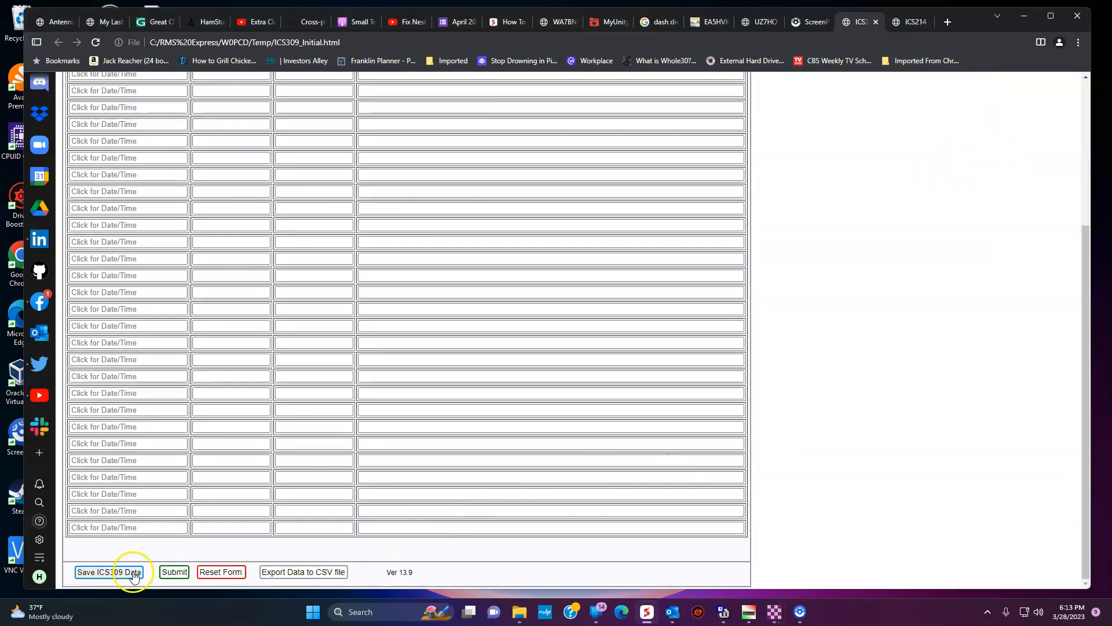
{"action": "left_click", "coordinate": [174, 572]}
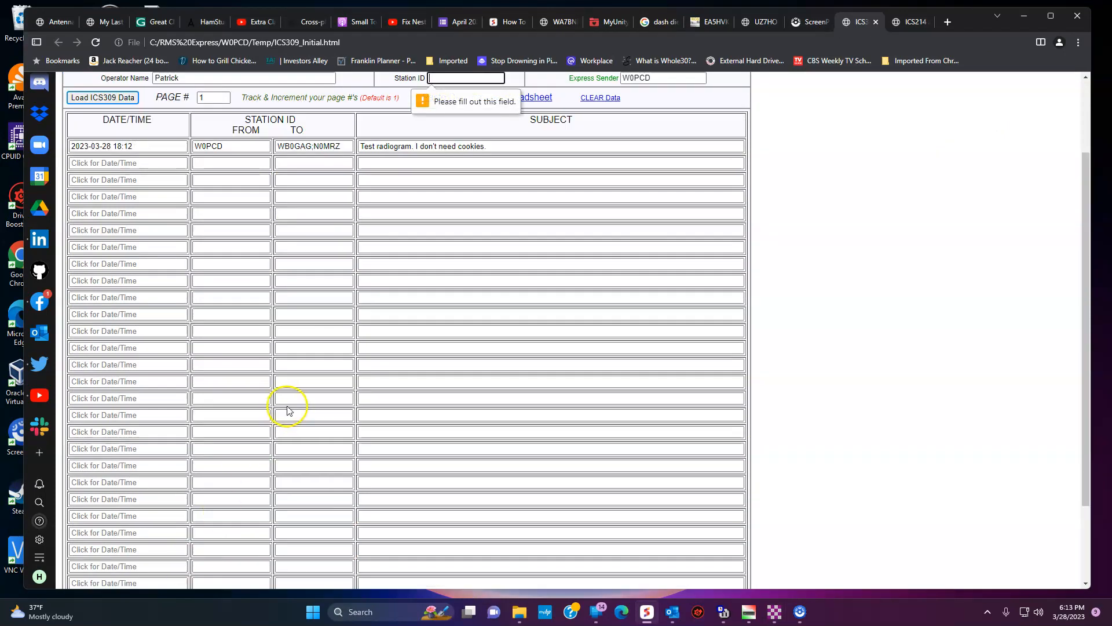
{"action": "scroll", "coordinate": [286, 410], "scroll_direction": "up", "scroll_amount": 3}
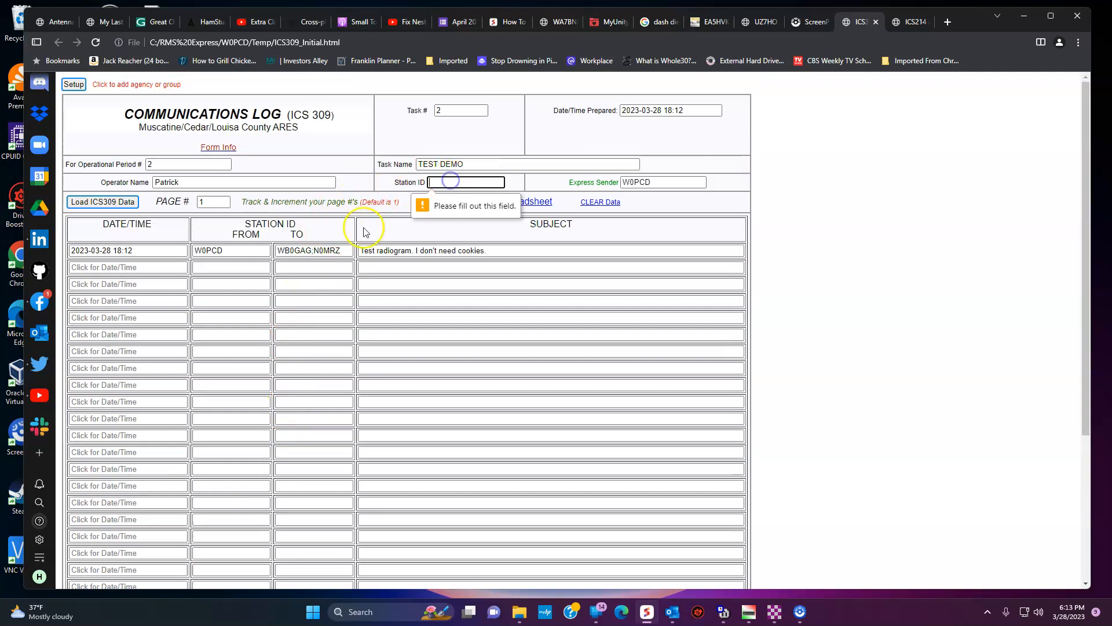
{"action": "type", "text": "W0PCD"}
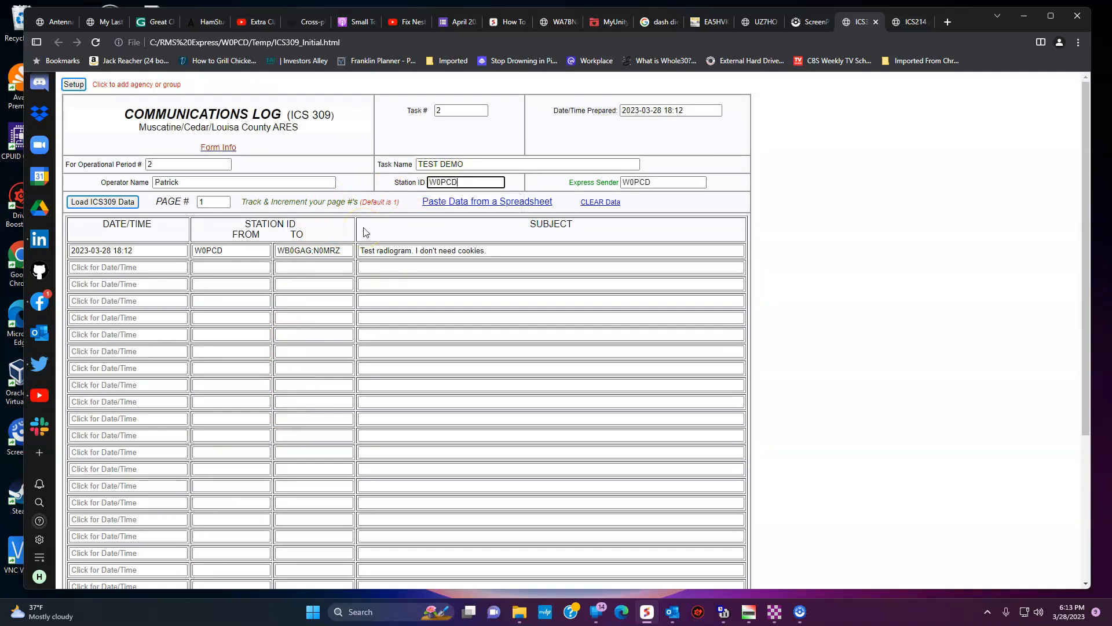
{"action": "scroll", "coordinate": [367, 243], "scroll_direction": "down", "scroll_amount": 3}
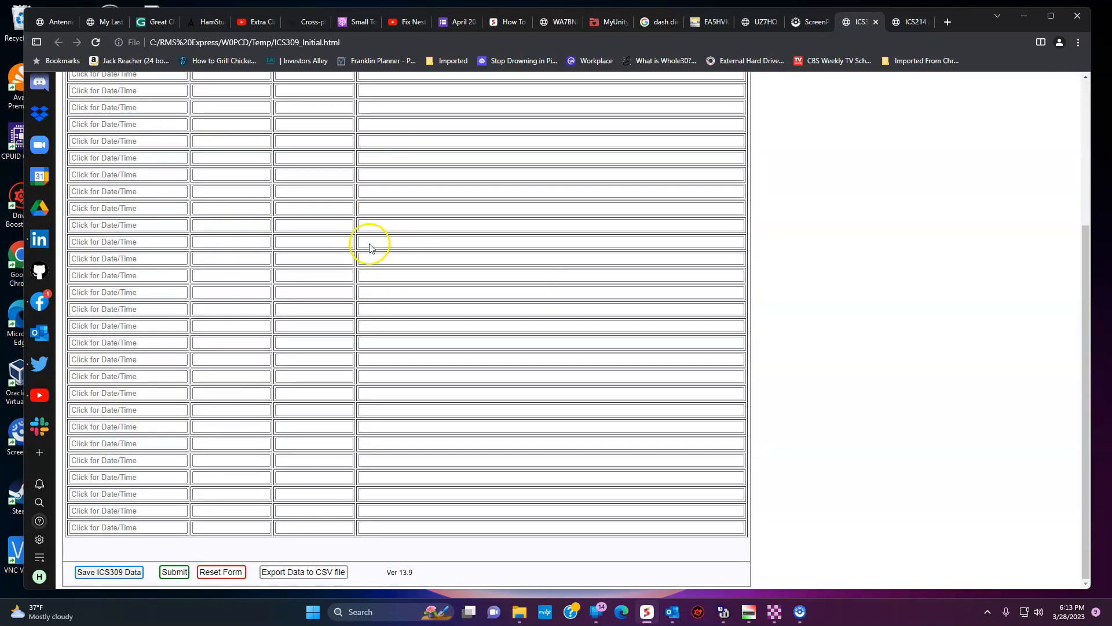
{"action": "left_click", "coordinate": [174, 572]}
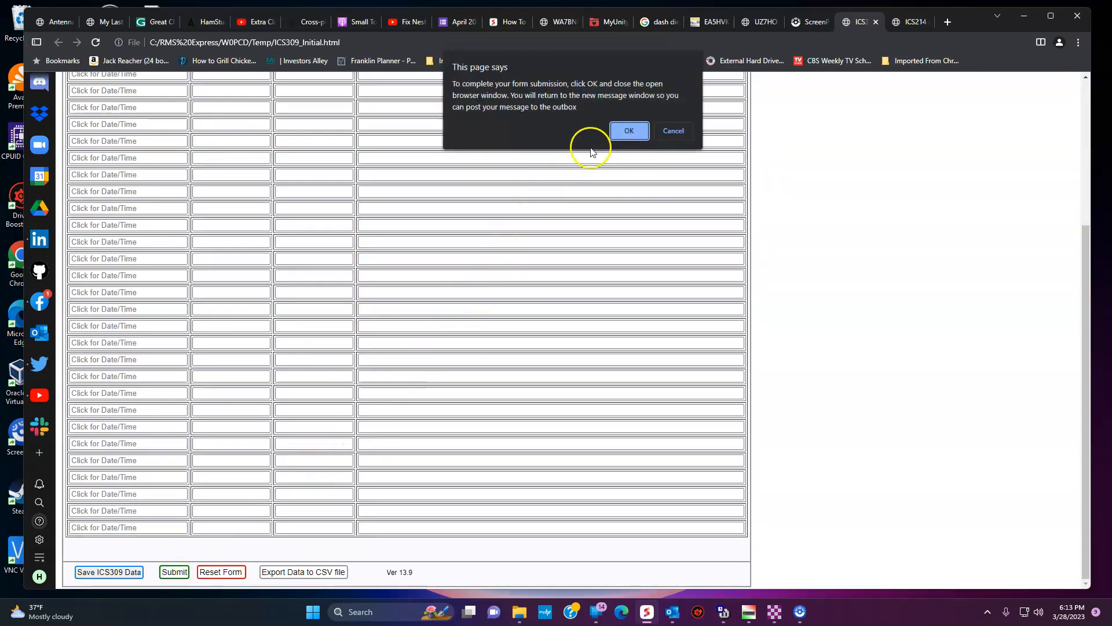
{"action": "left_click", "coordinate": [620, 135]}
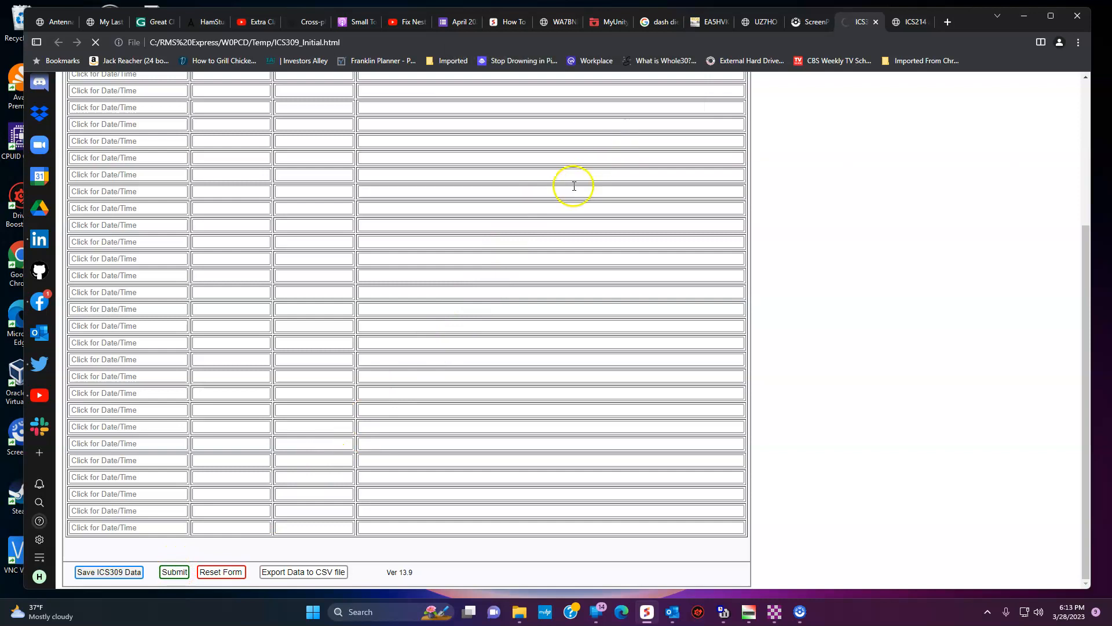
Step: Return from the new message to the ICS-309 log form in the browser
{"action": "mouse_move", "coordinate": [775, 611]}
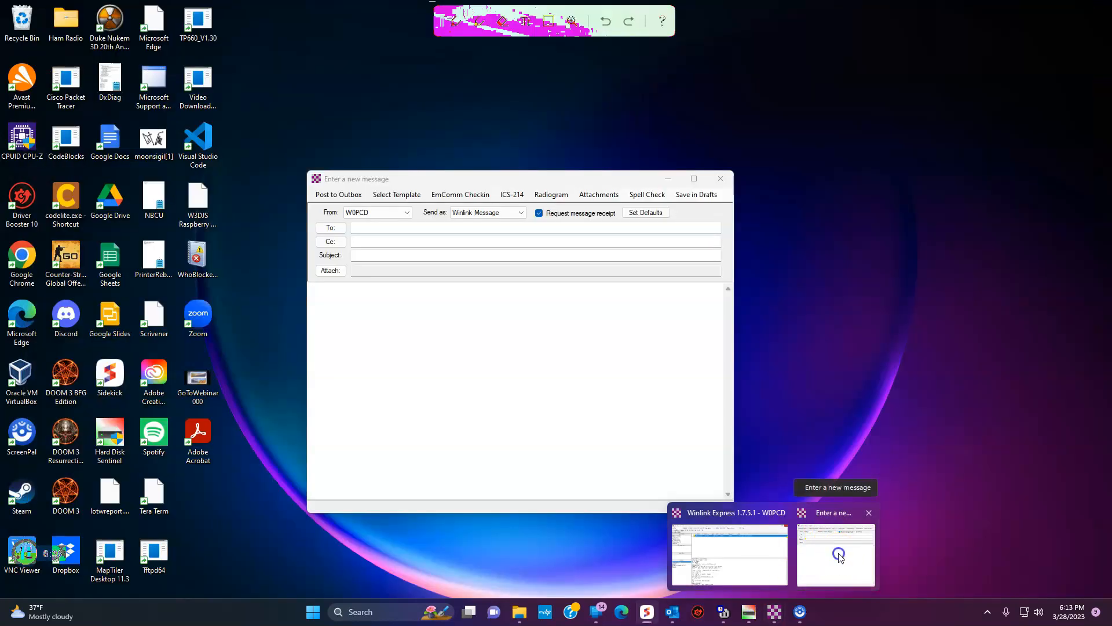
{"action": "left_click", "coordinate": [840, 556]}
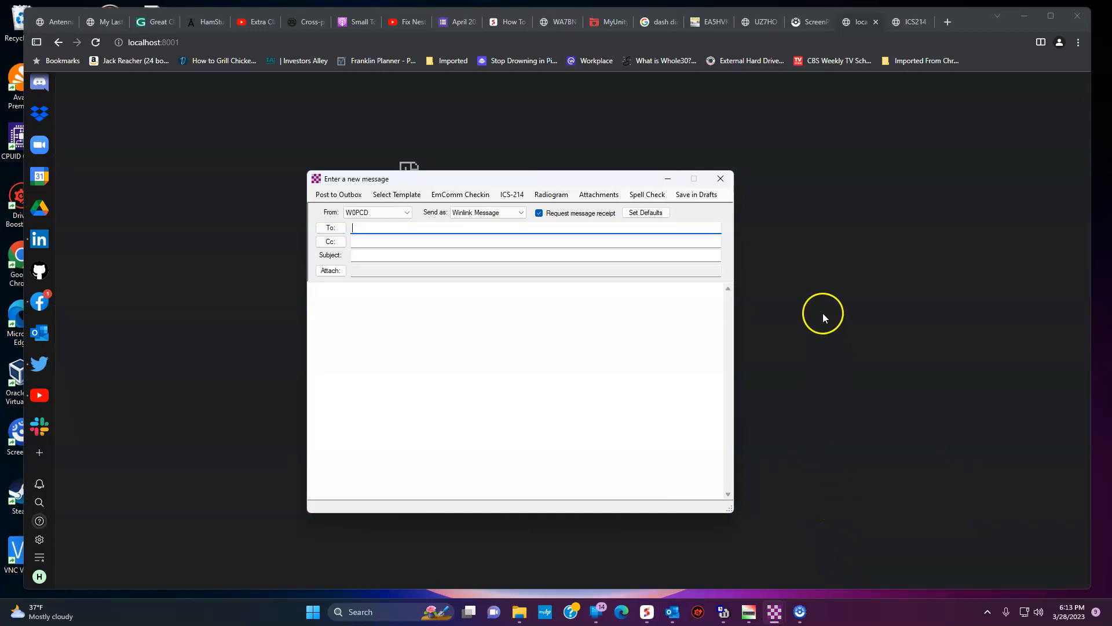
{"action": "left_click", "coordinate": [823, 313]}
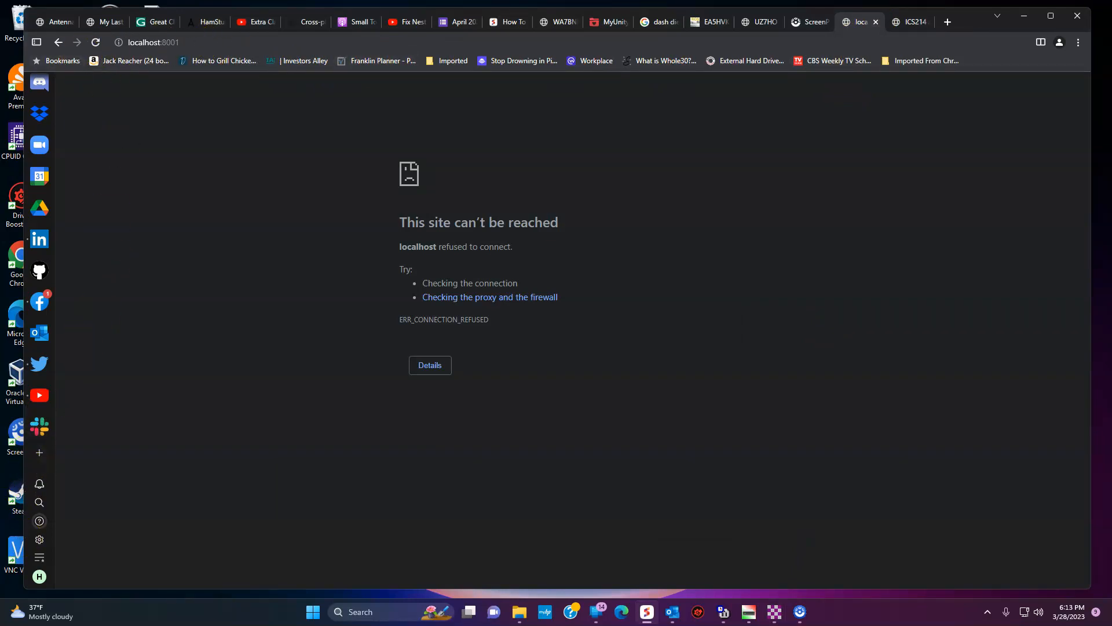
{"action": "key", "text": "alt+Left"}
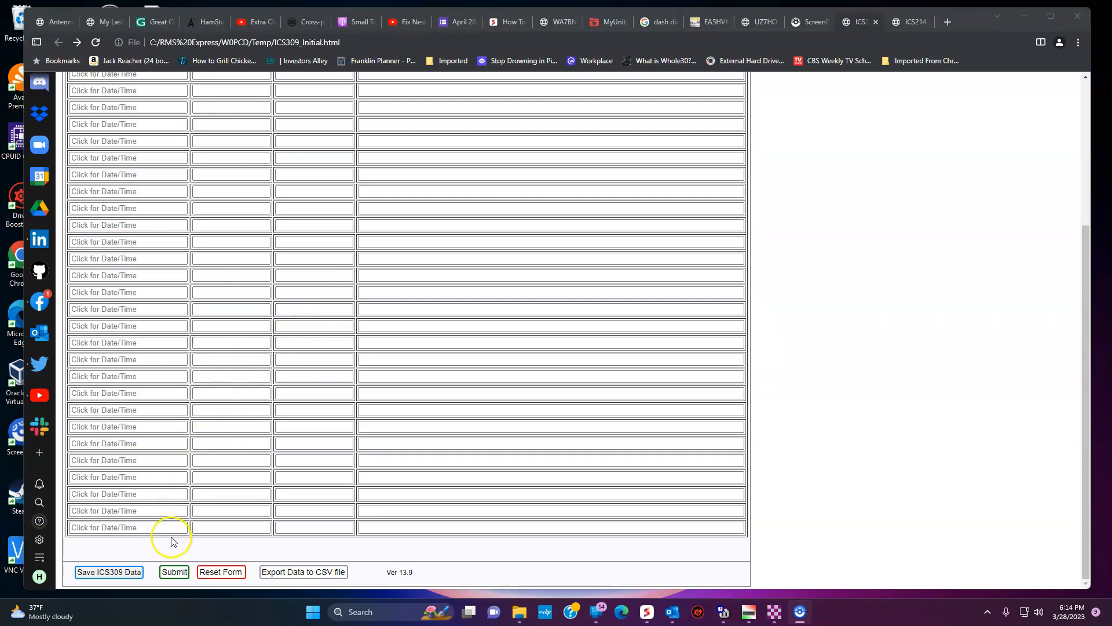
Step: Save the ICS309 data as INEEDCOOOOOOOKIESSSS.txt and close the ICS309 tab
{"action": "left_click", "coordinate": [134, 574]}
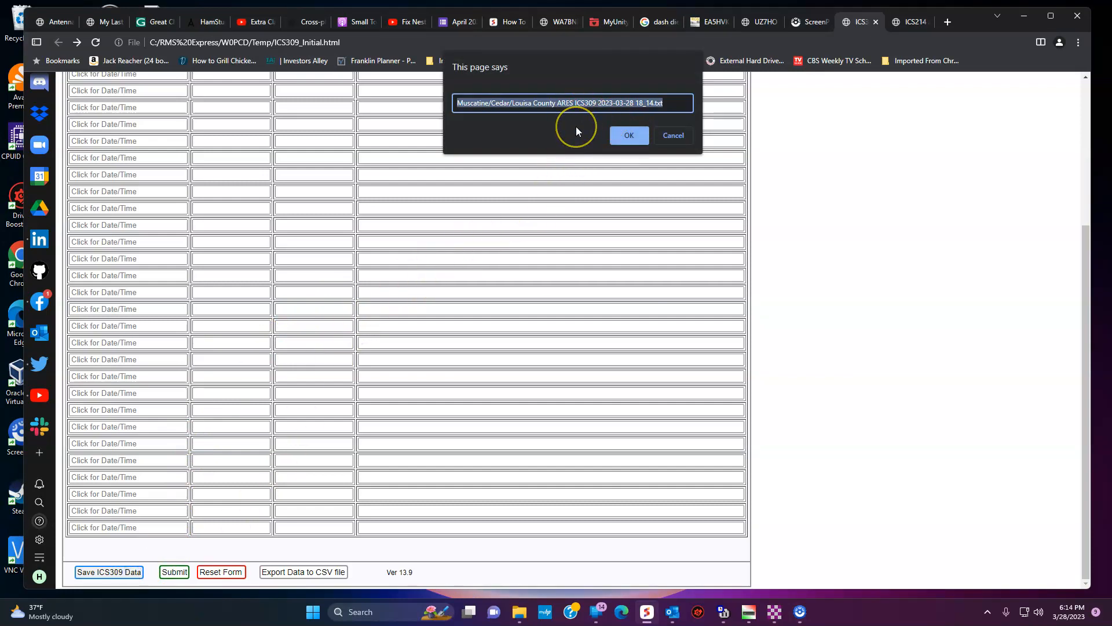
{"action": "type", "text": "INEEDCO"}
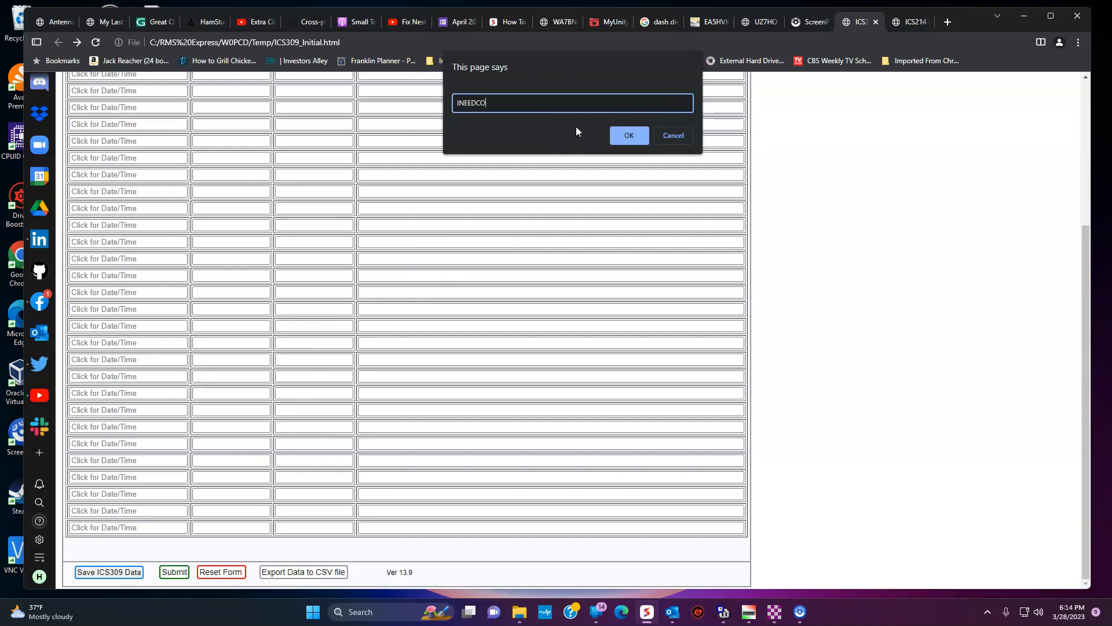
{"action": "type", "text": "OOOOOOKEI"}
{"action": "key", "text": "BackSpace"}
{"action": "key", "text": "BackSpace"}
{"action": "type", "text": "IESSSS"}
{"action": "key", "text": "Return"}
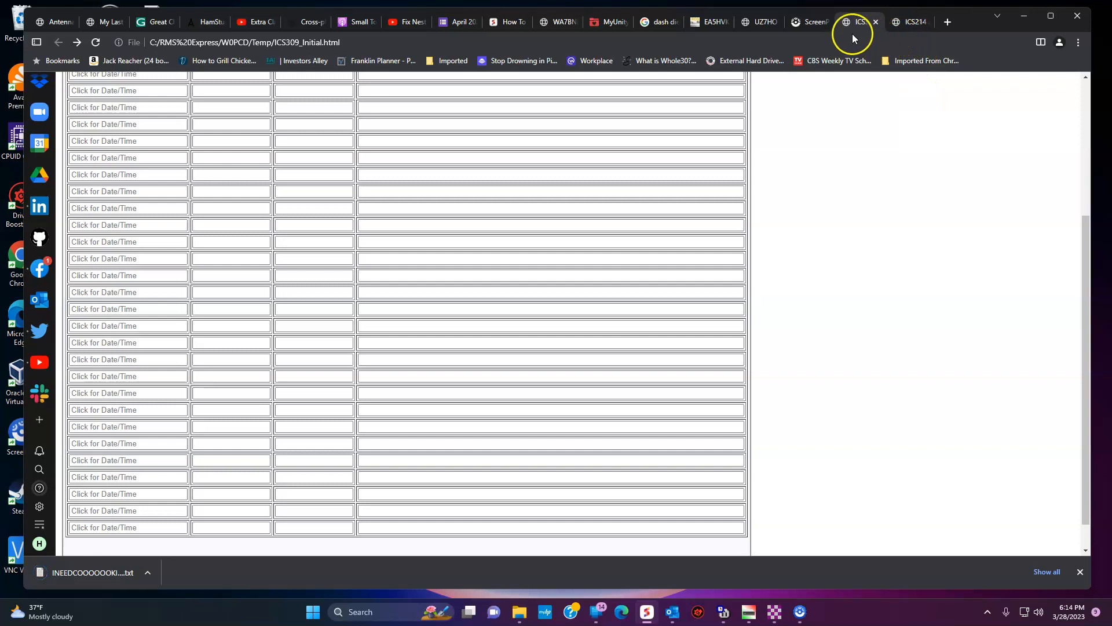
{"action": "left_click", "coordinate": [875, 22]}
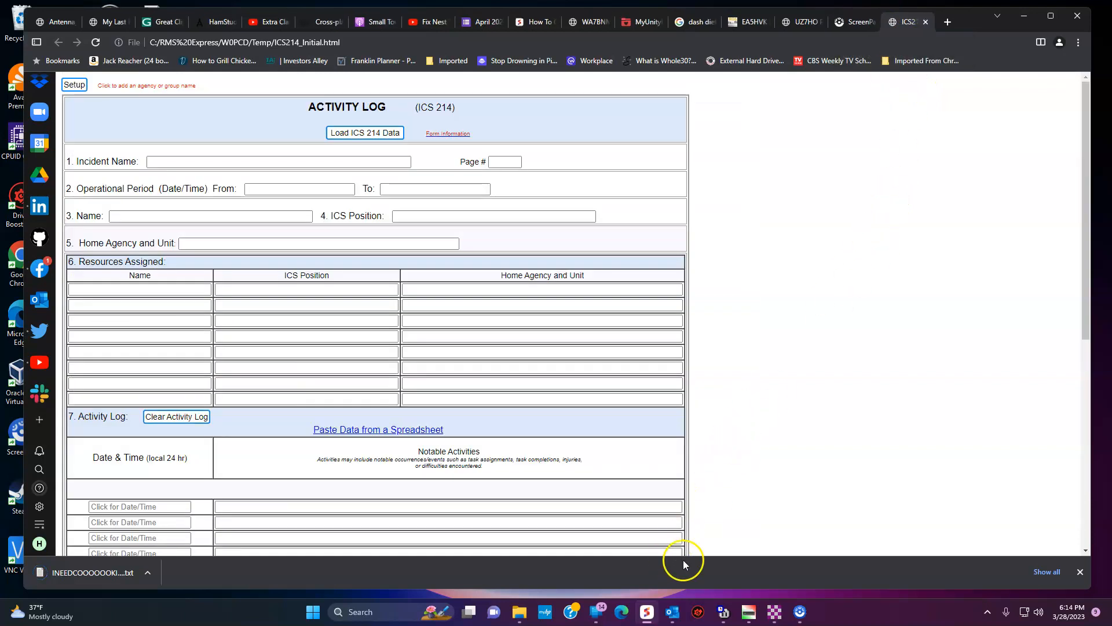
Step: Open ICS309 Communications Log.txt from Standard Templates > ICS USA Forms for the new message
{"action": "mouse_move", "coordinate": [774, 611]}
{"action": "left_click", "coordinate": [817, 528]}
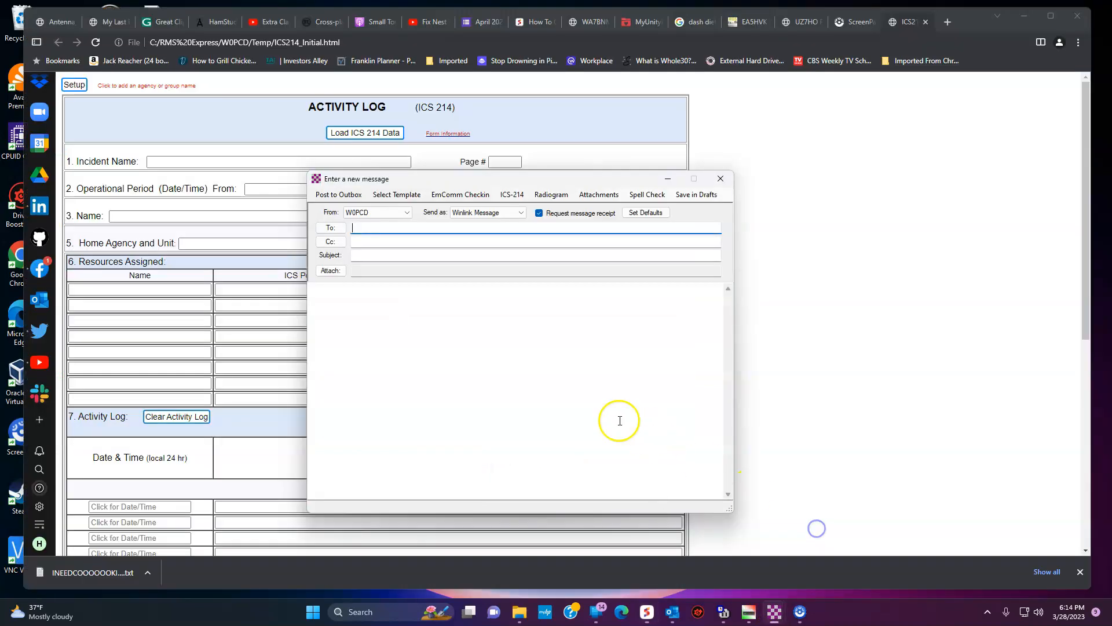
{"action": "left_click", "coordinate": [397, 195]}
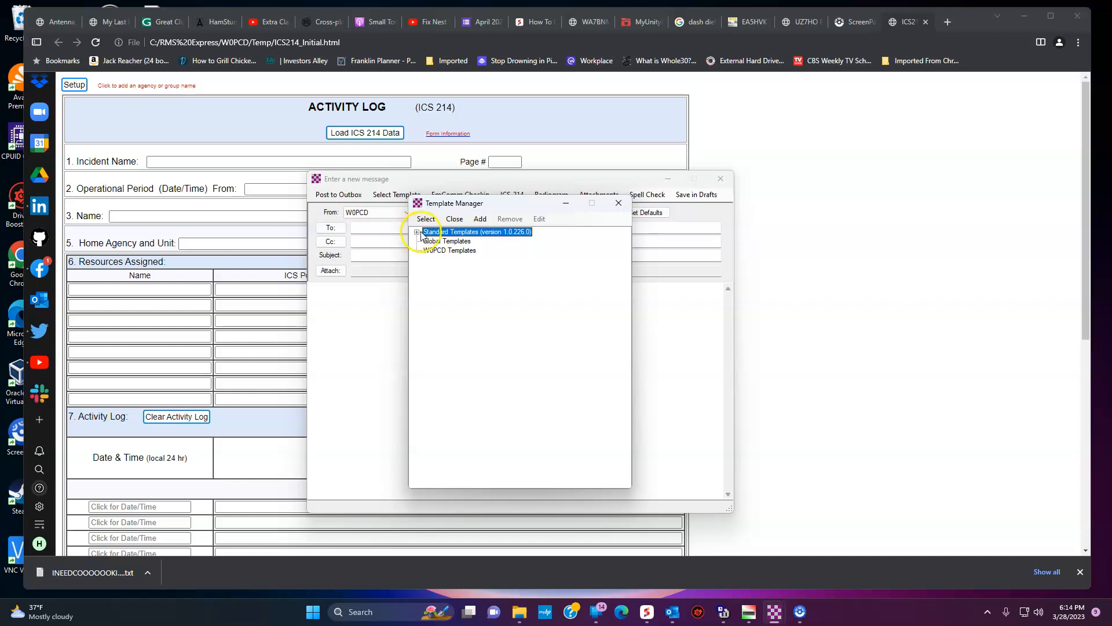
{"action": "left_click", "coordinate": [417, 232]}
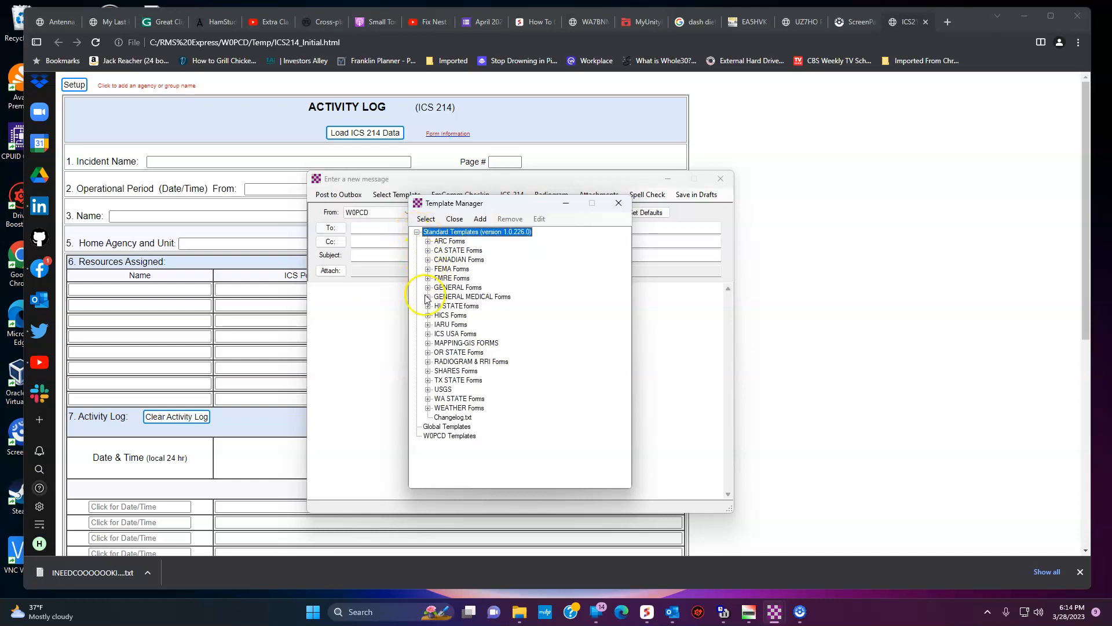
{"action": "left_click", "coordinate": [428, 334]}
{"action": "scroll", "coordinate": [449, 382], "scroll_direction": "down", "scroll_amount": 2}
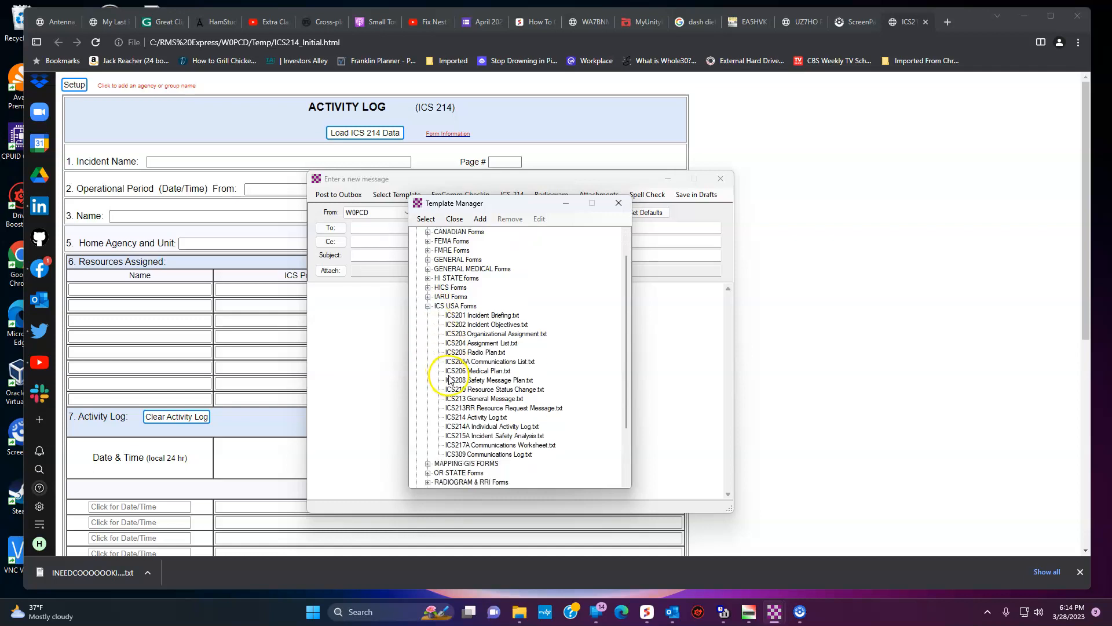
{"action": "left_click", "coordinate": [469, 427]}
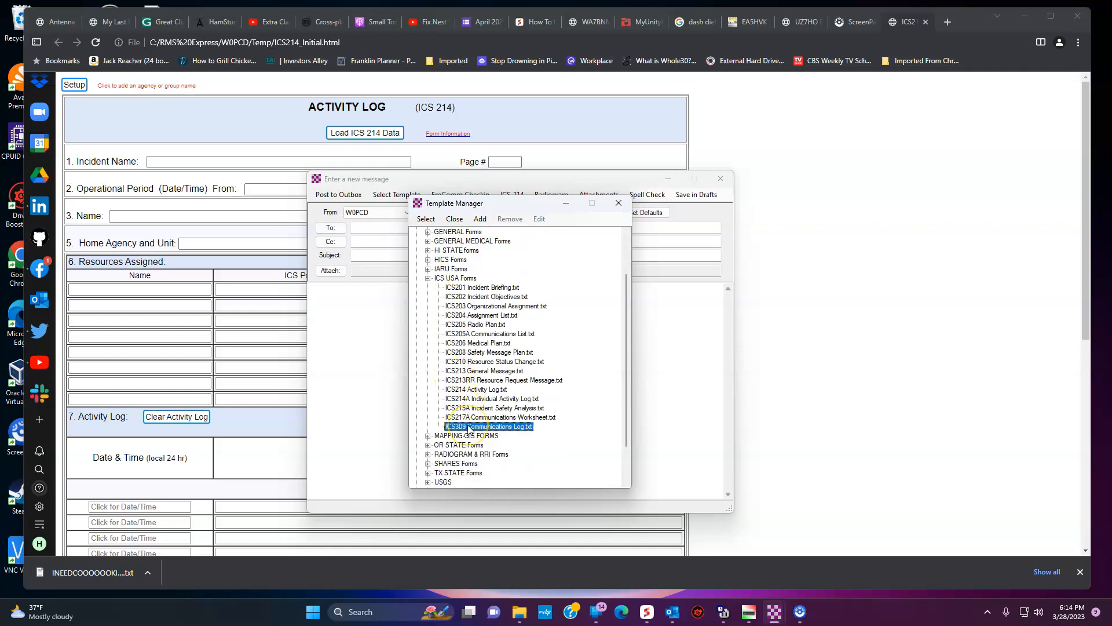
{"action": "double_click", "coordinate": [469, 427]}
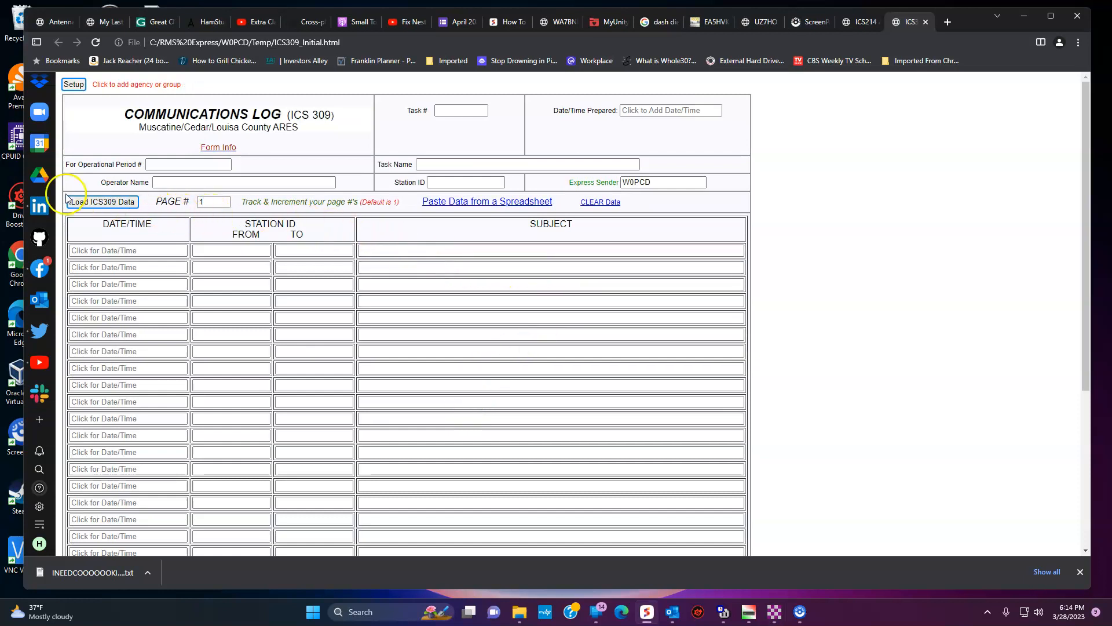
Step: Load the saved INEEDCOOOOOOOKIESSSS text file from Downloads into the ICS309 form
{"action": "left_click", "coordinate": [104, 202]}
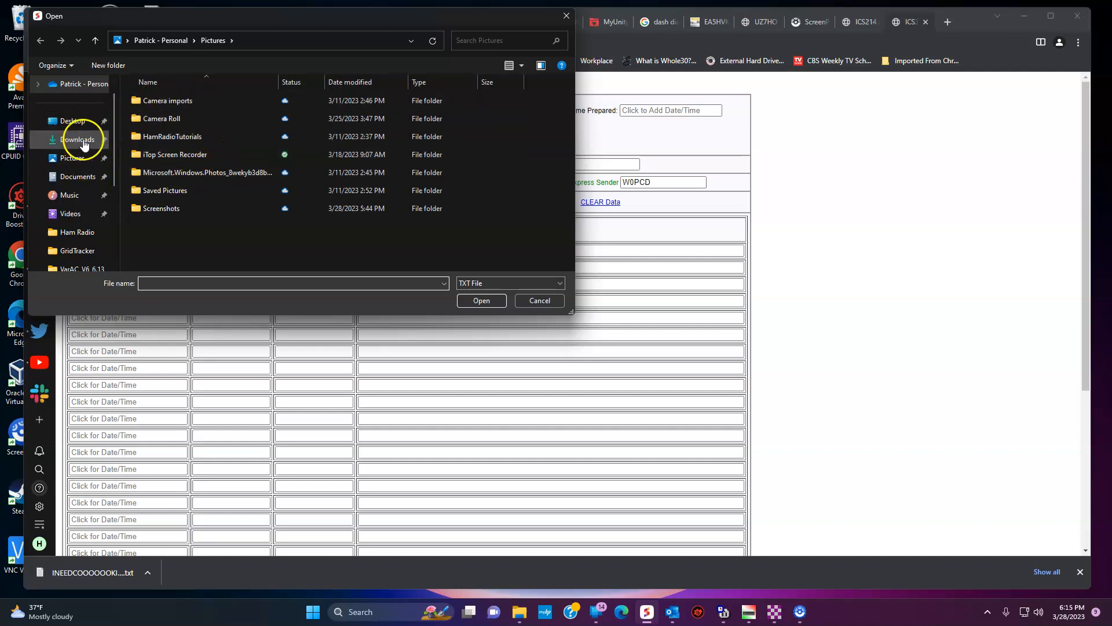
{"action": "left_click", "coordinate": [80, 177]}
{"action": "scroll", "coordinate": [201, 169], "scroll_direction": "down", "scroll_amount": 15}
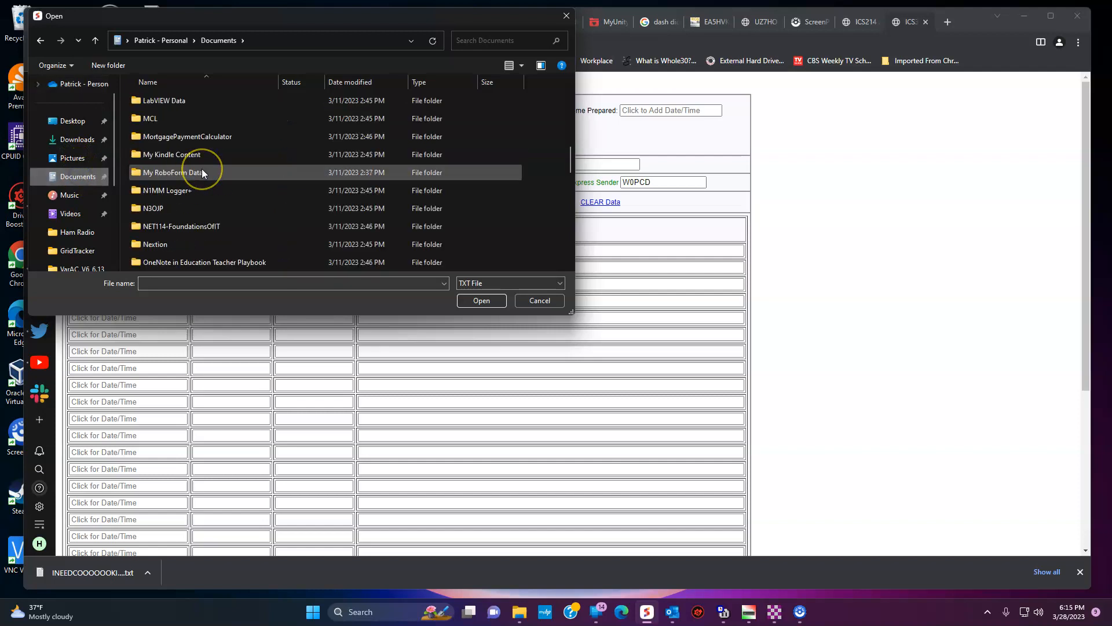
{"action": "scroll", "coordinate": [202, 171], "scroll_direction": "down", "scroll_amount": 2}
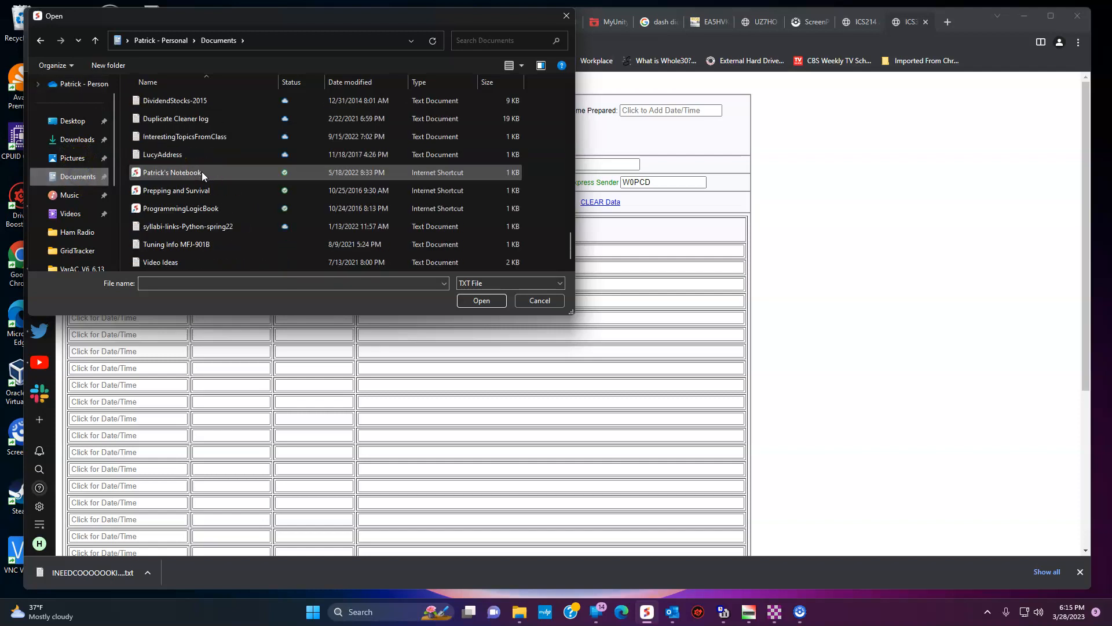
{"action": "scroll", "coordinate": [201, 174], "scroll_direction": "up", "scroll_amount": 2}
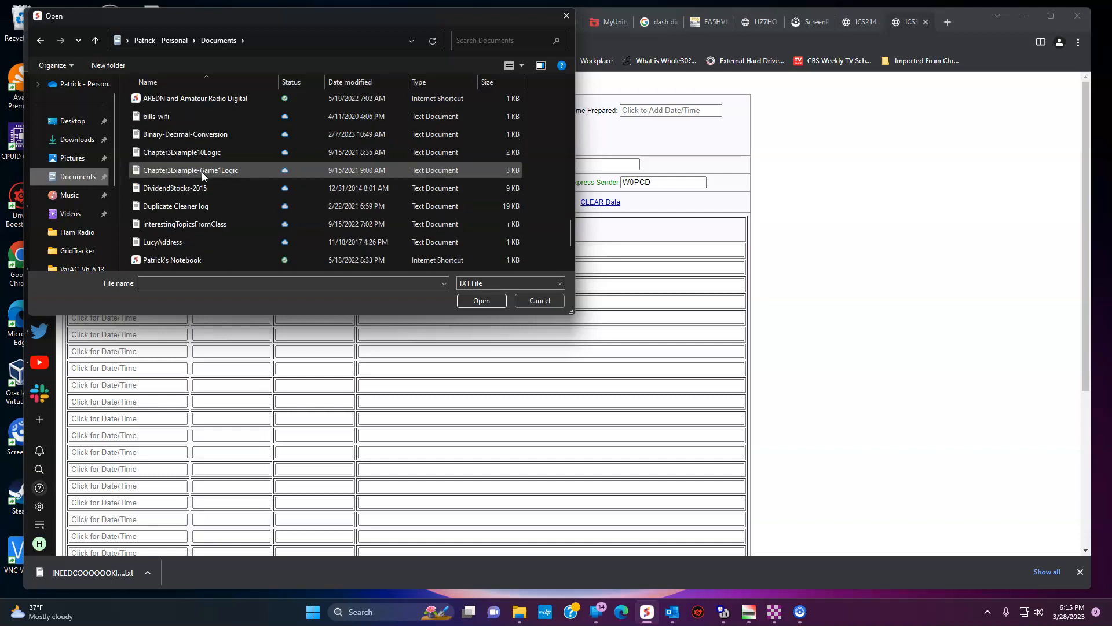
{"action": "scroll", "coordinate": [201, 172], "scroll_direction": "down", "scroll_amount": 2}
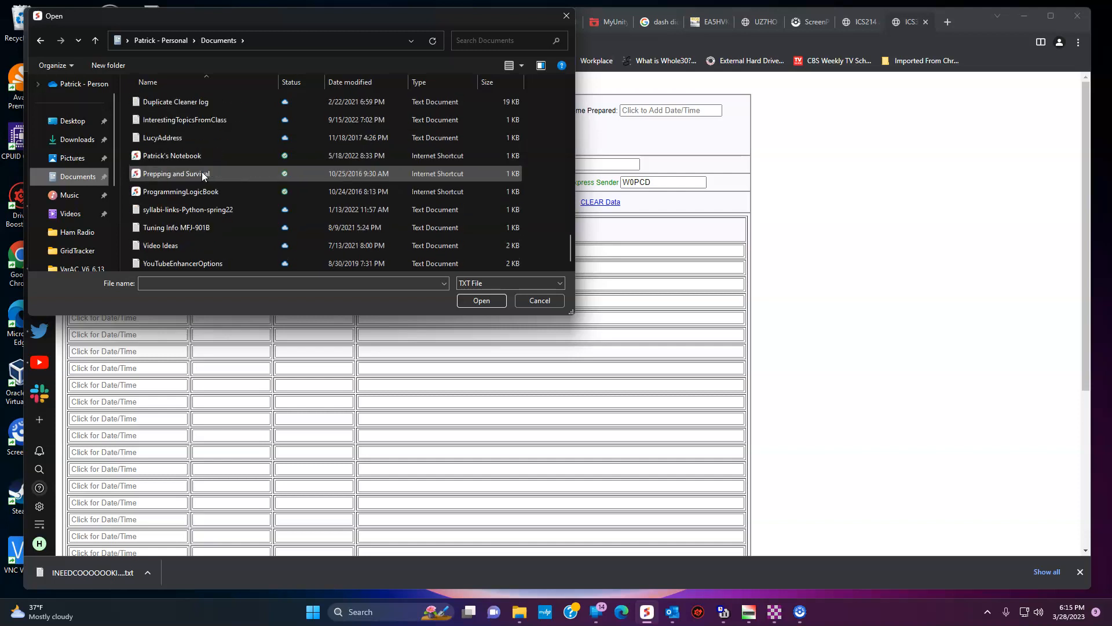
{"action": "left_click", "coordinate": [77, 141]}
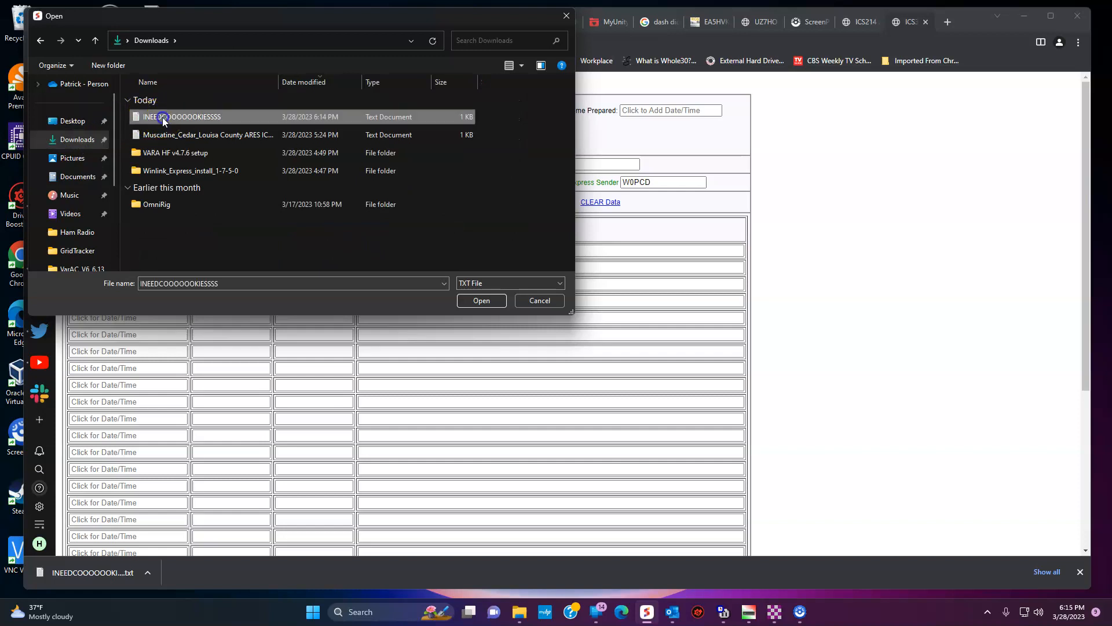
{"action": "double_click", "coordinate": [163, 117]}
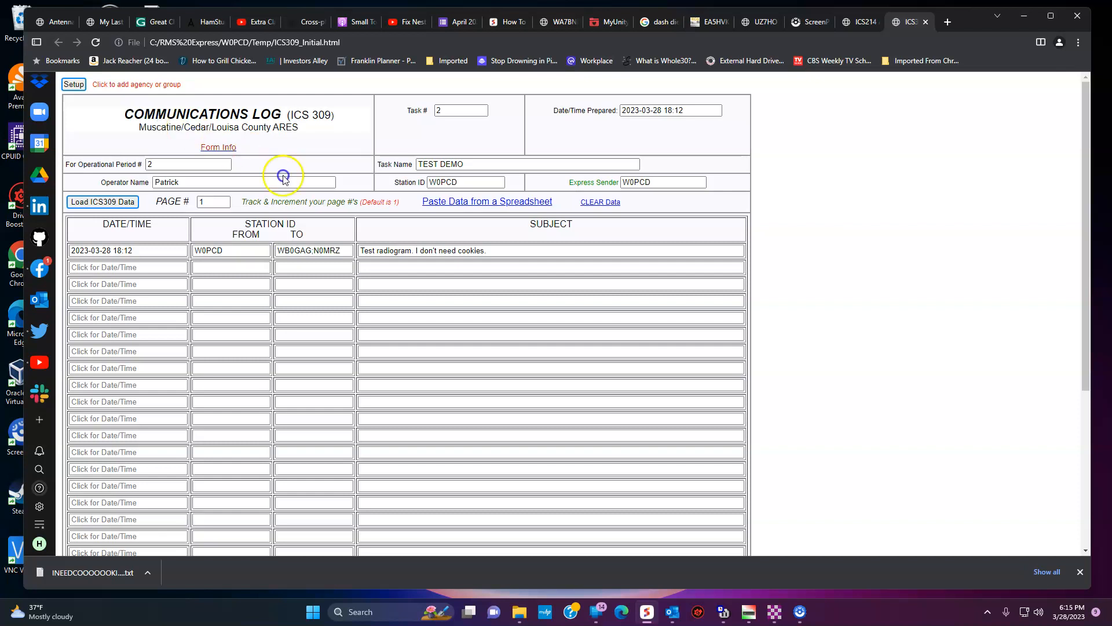
Step: Submit the filled ICS 309 log back to the message and close the blank browser tab
{"action": "scroll", "coordinate": [406, 220], "scroll_direction": "down", "scroll_amount": 5}
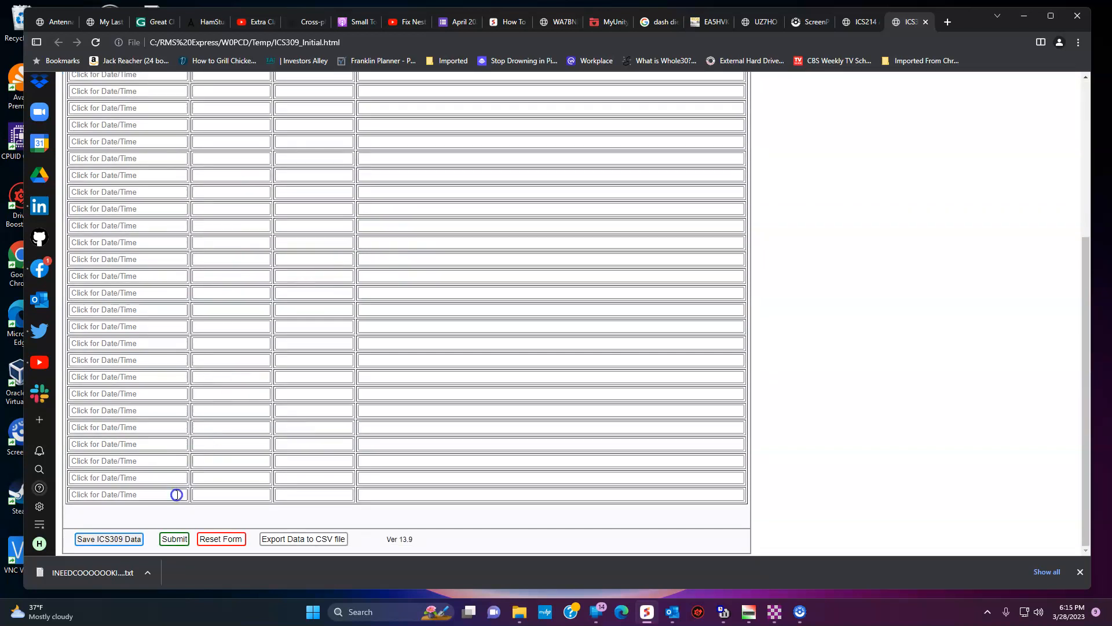
{"action": "left_click", "coordinate": [166, 538]}
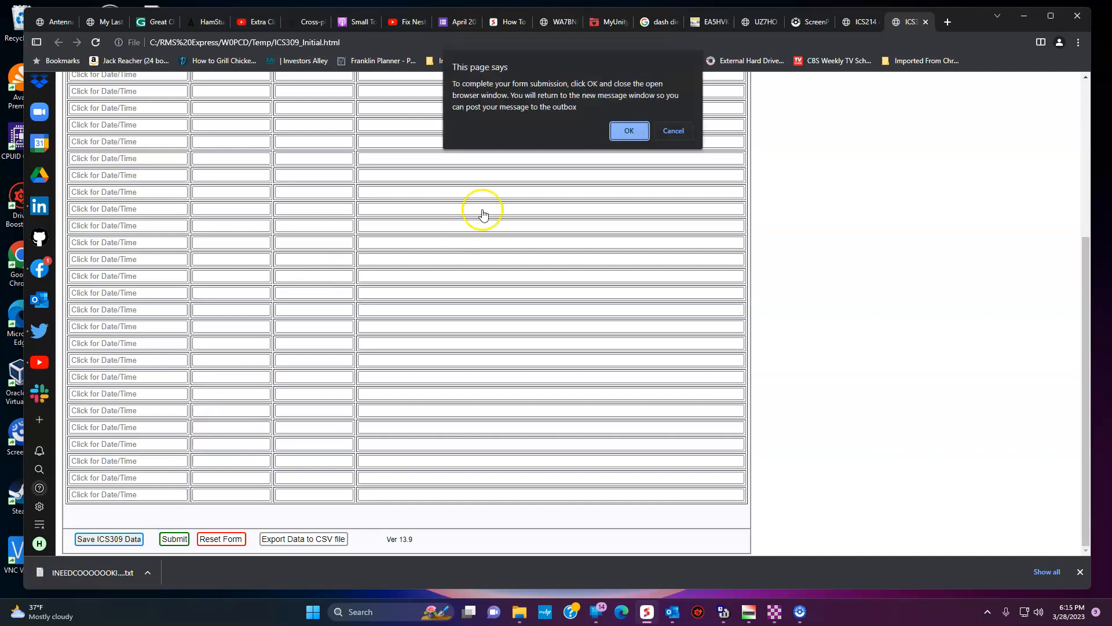
{"action": "left_click", "coordinate": [636, 130]}
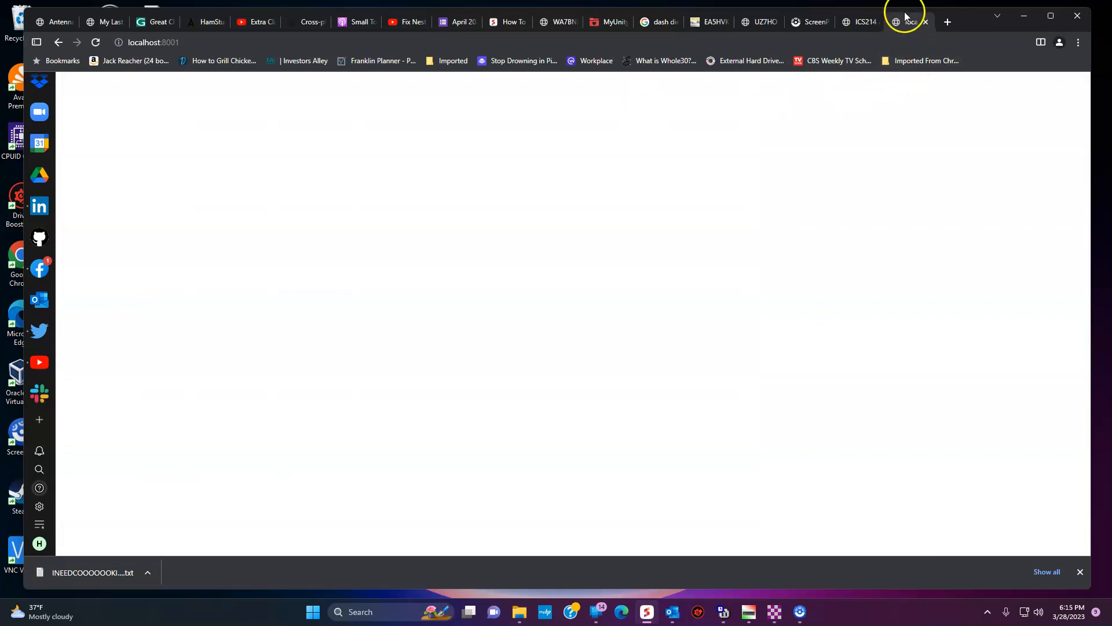
{"action": "left_click", "coordinate": [925, 21]}
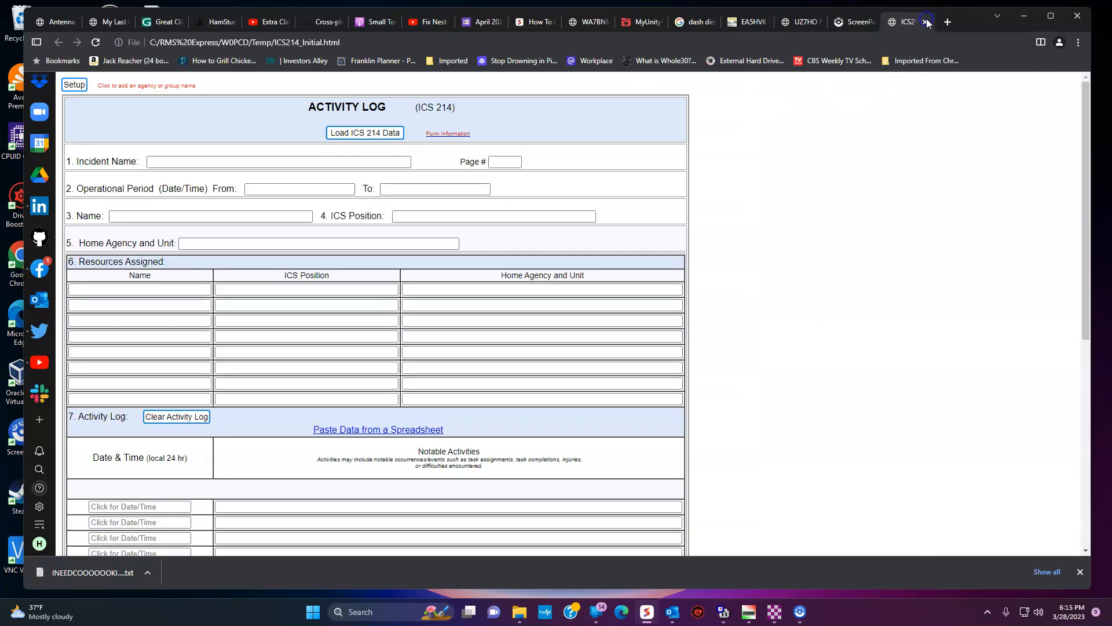
{"action": "mouse_move", "coordinate": [773, 608]}
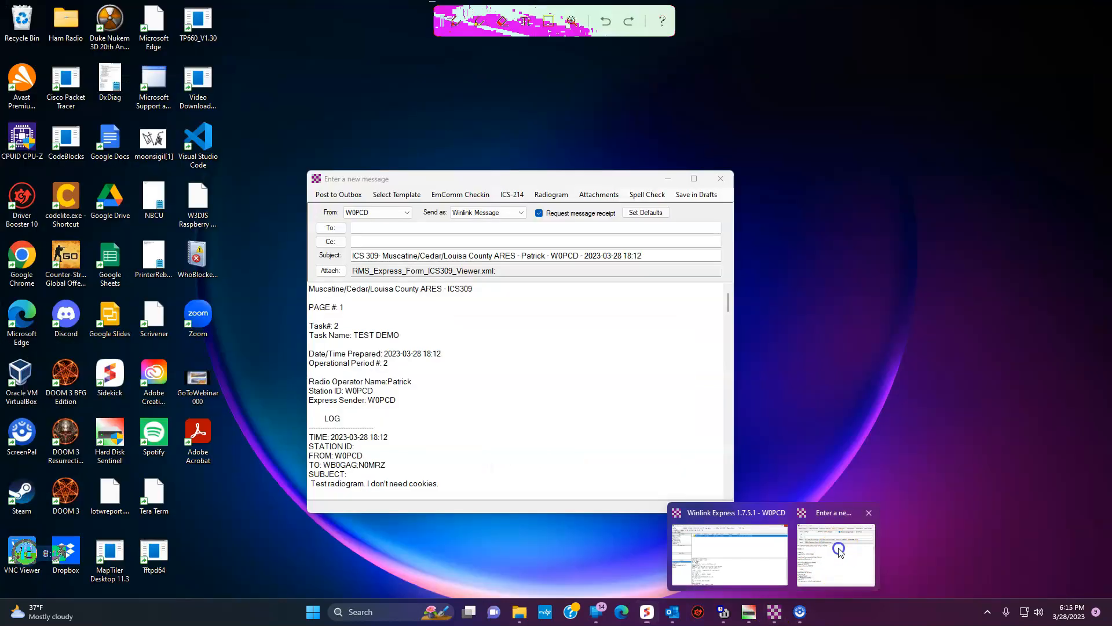
{"action": "left_click", "coordinate": [836, 553]}
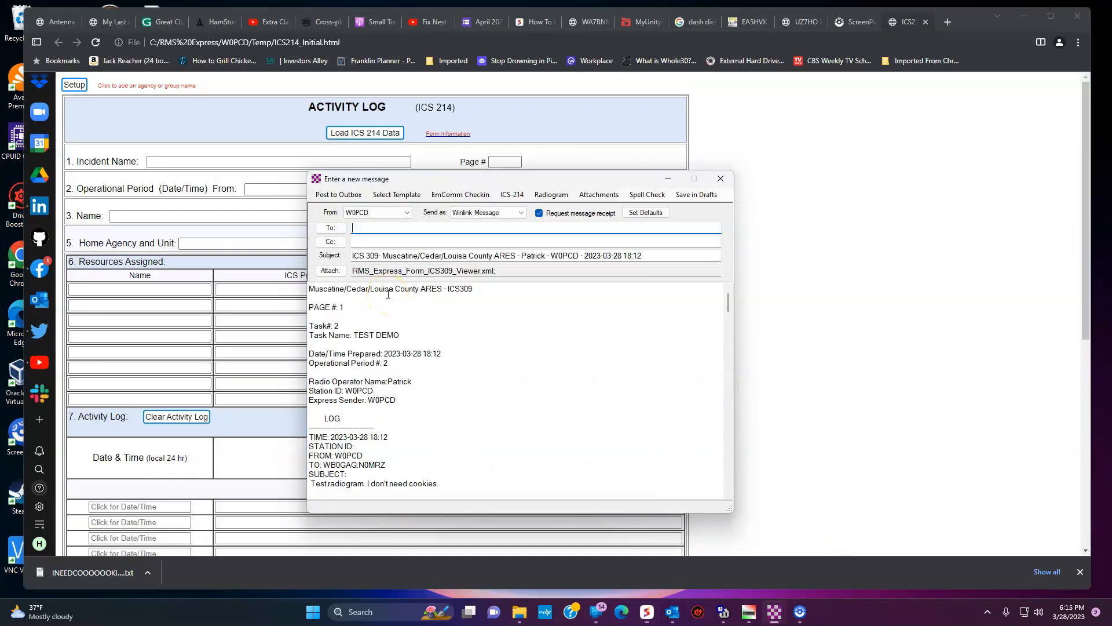
Step: Address the message to two station callsigns, Cc an e-mail recipient, and post it to the outbox
{"action": "type", "text": "N0MRZ; WB0GAG;"}
{"action": "key", "text": "Tab"}
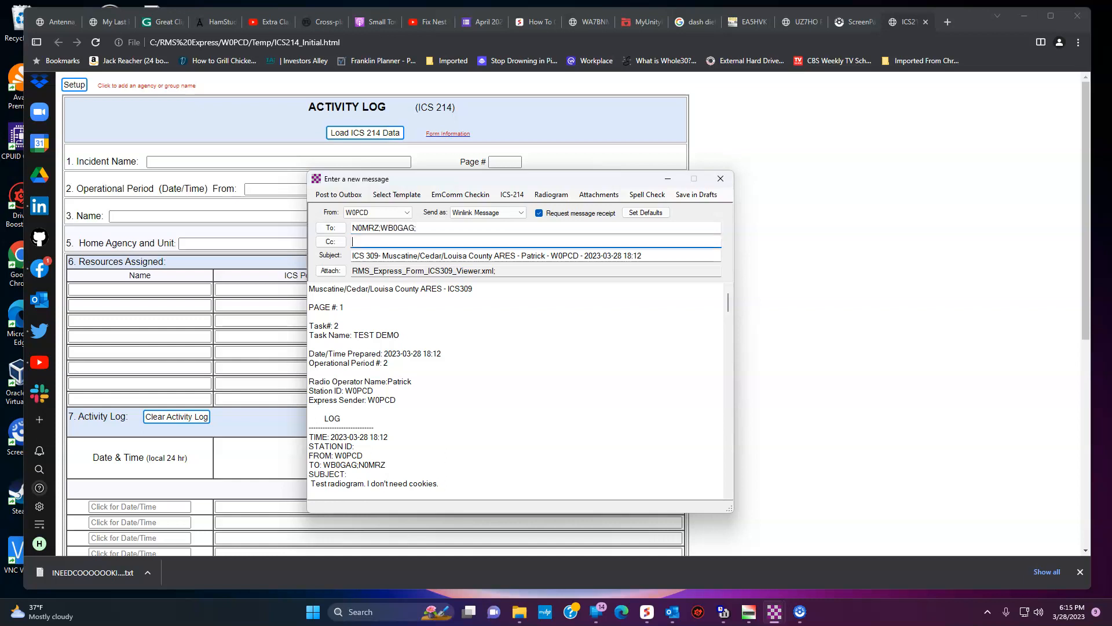
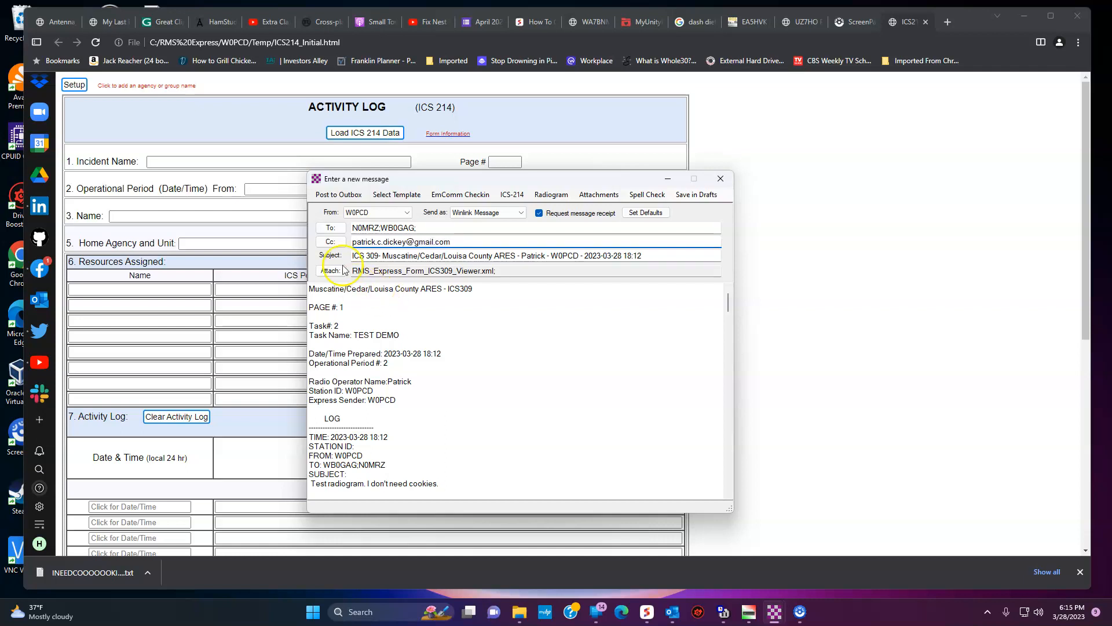
{"action": "left_click", "coordinate": [345, 194]}
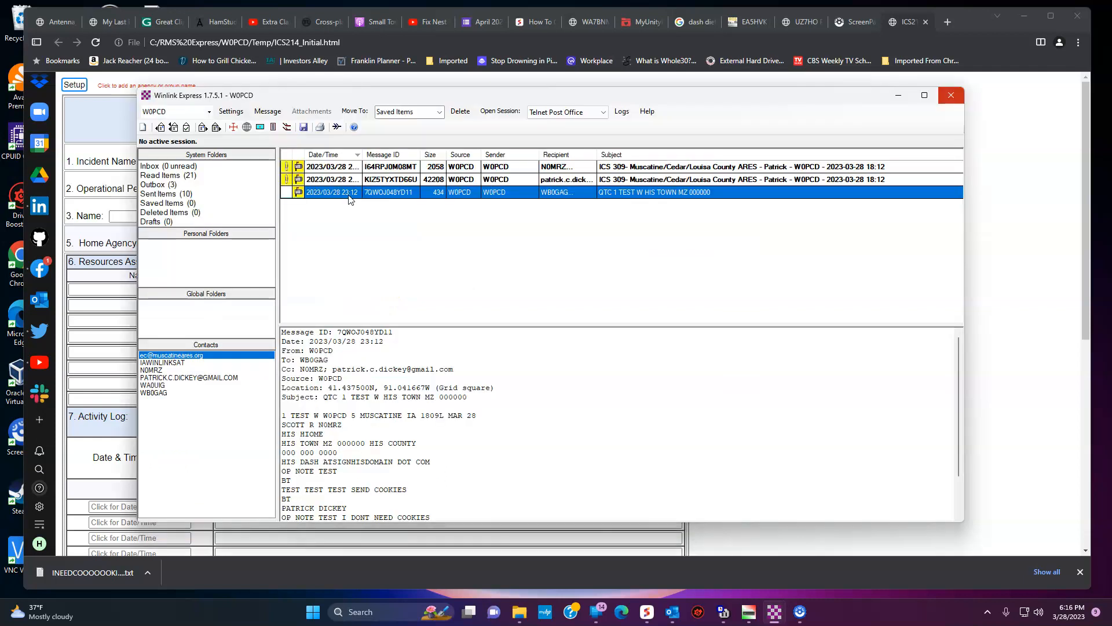
Step: Start a Telnet Post Office session from the Inbox to send the three outbox messages
{"action": "left_click", "coordinate": [326, 240]}
{"action": "left_click", "coordinate": [187, 166]}
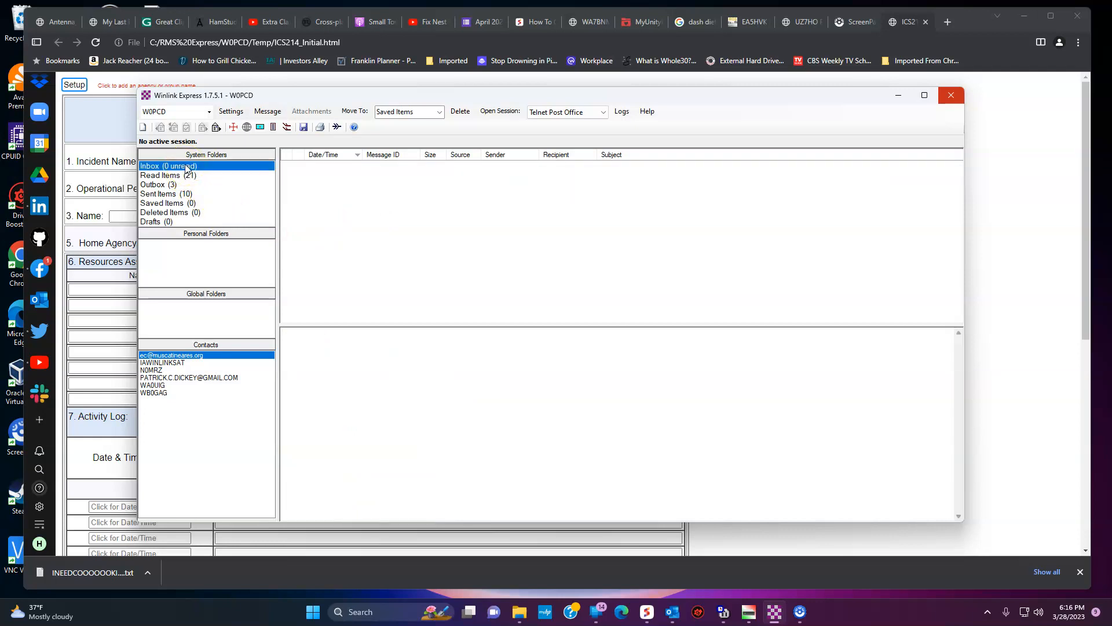
{"action": "left_click", "coordinate": [505, 112]}
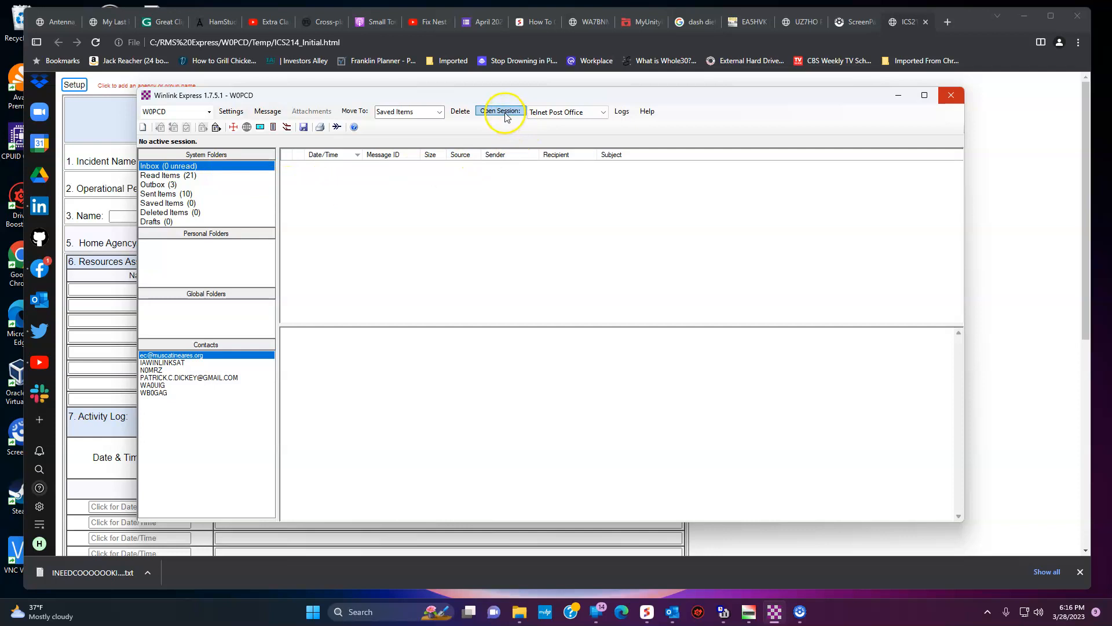
{"action": "left_click", "coordinate": [155, 116]}
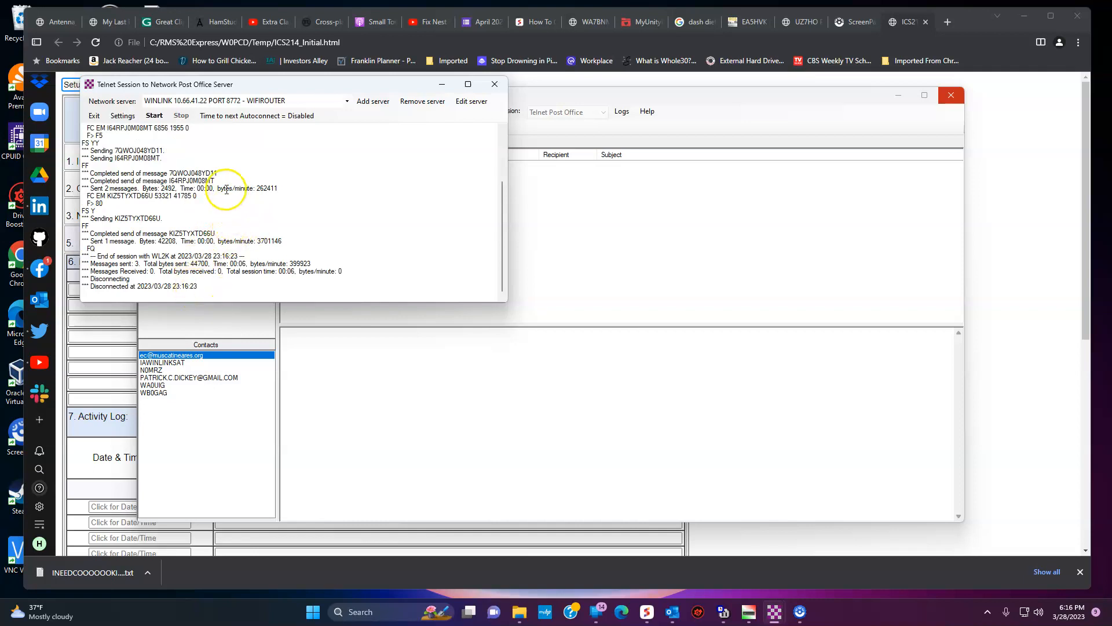
Step: Exit the finished Telnet session and bring Chrome with the ICS 214 form forward
{"action": "left_click", "coordinate": [93, 117]}
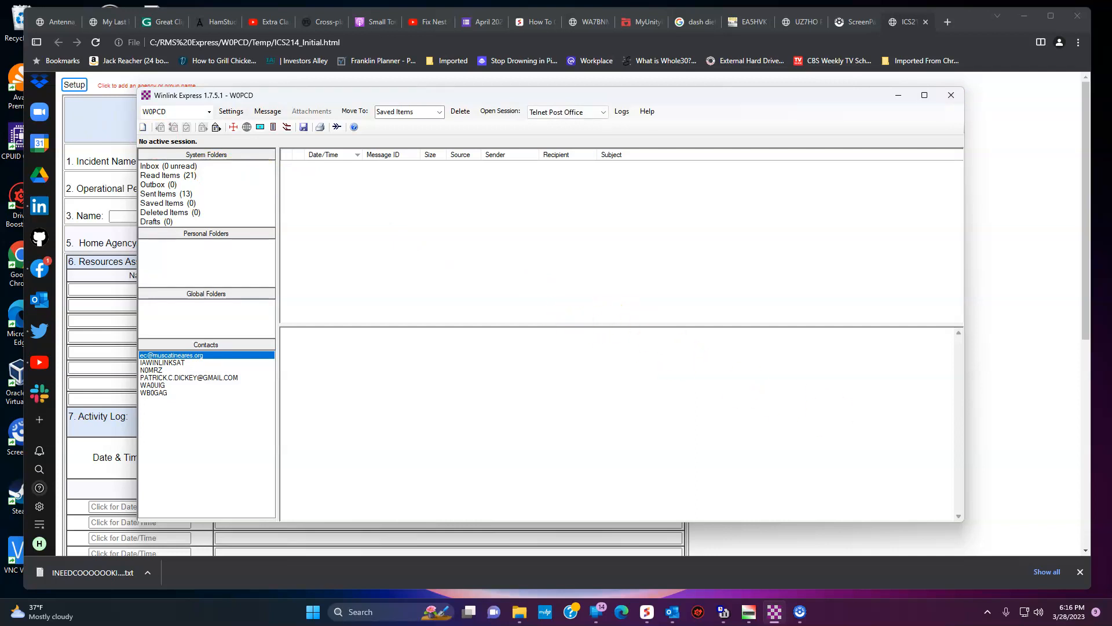
{"action": "left_click", "coordinate": [989, 251]}
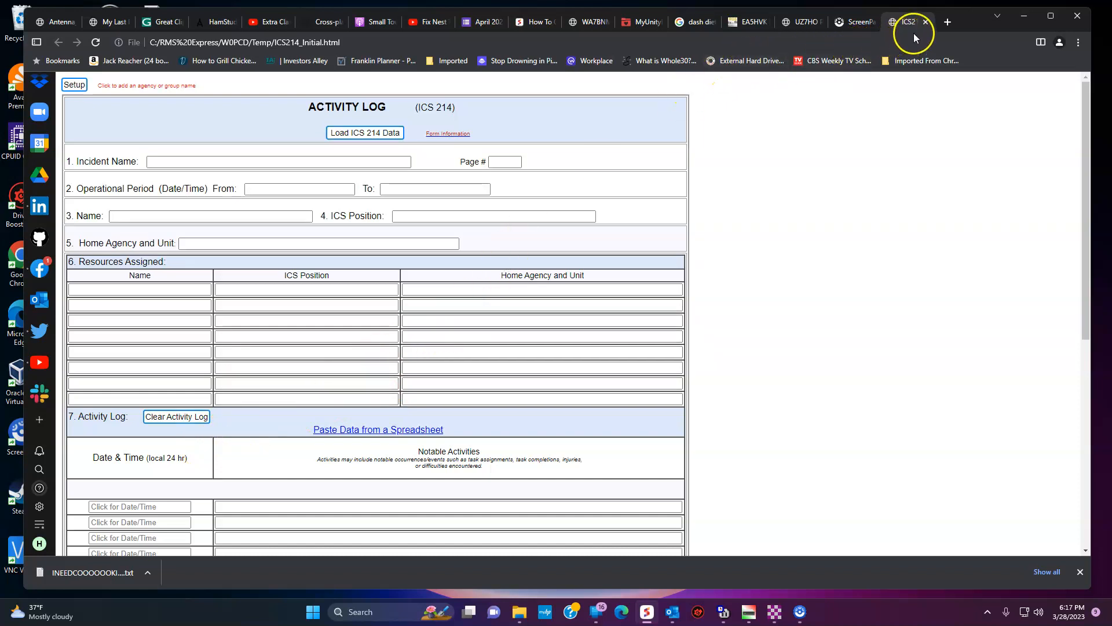
Step: Close the ICS 214 Activity Log tab and minimize Chrome
{"action": "left_click", "coordinate": [926, 24]}
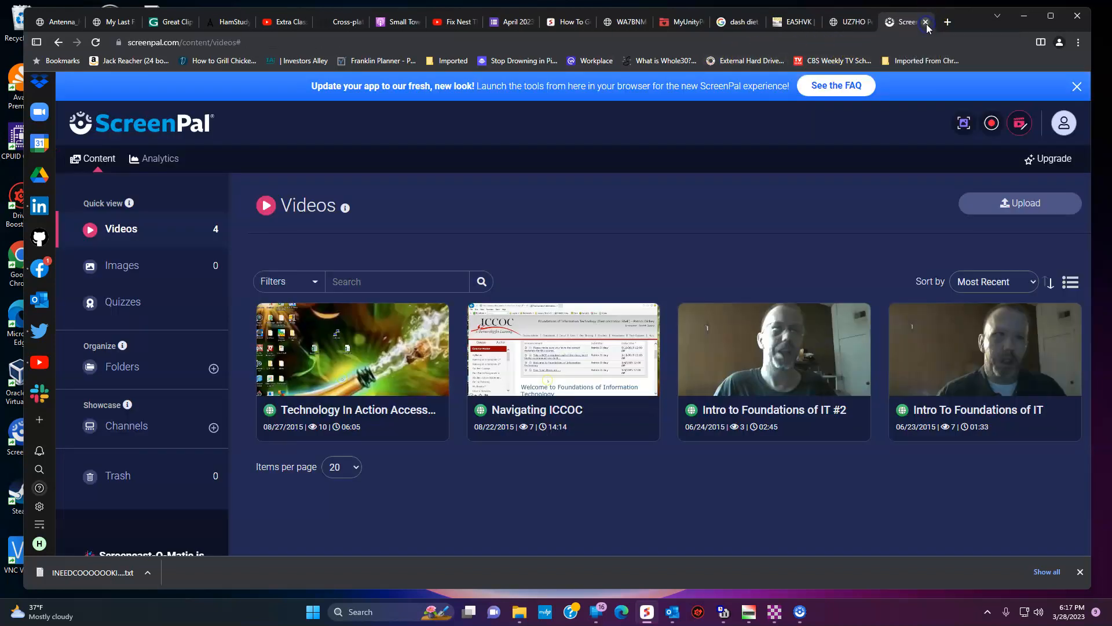
{"action": "left_click", "coordinate": [1029, 23]}
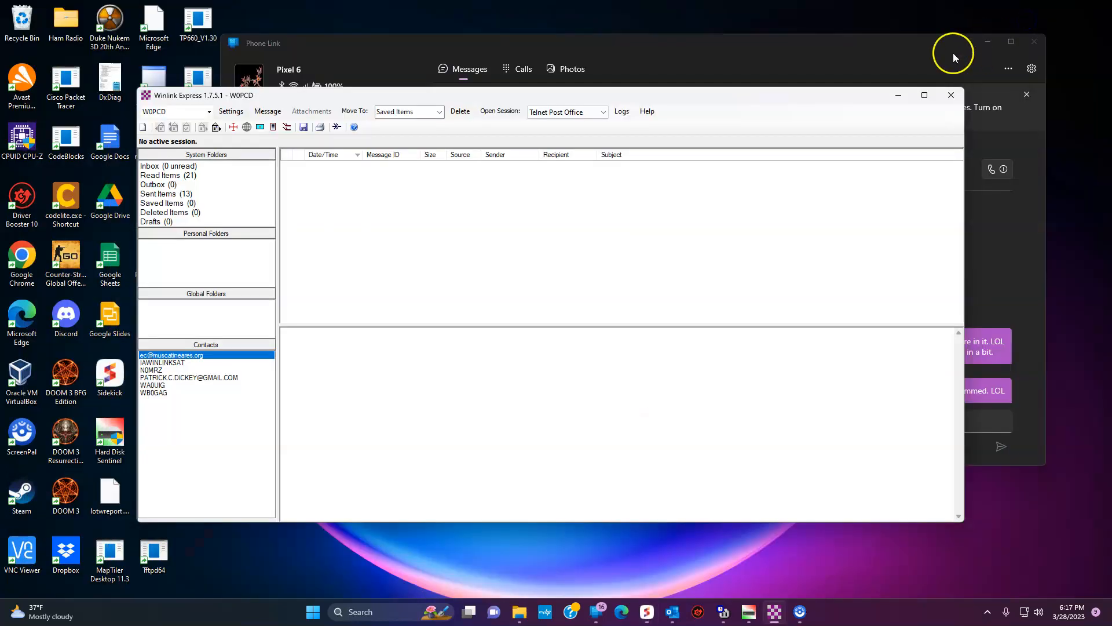